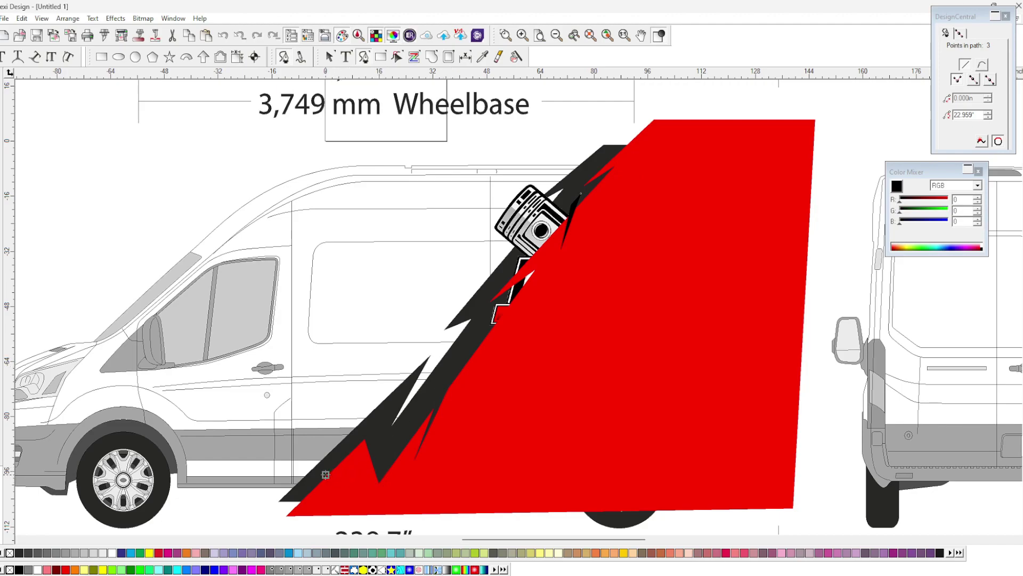
Draw a thin three-point shard along the lower end of the red panel's slanted edge and fill it black
click(313, 487)
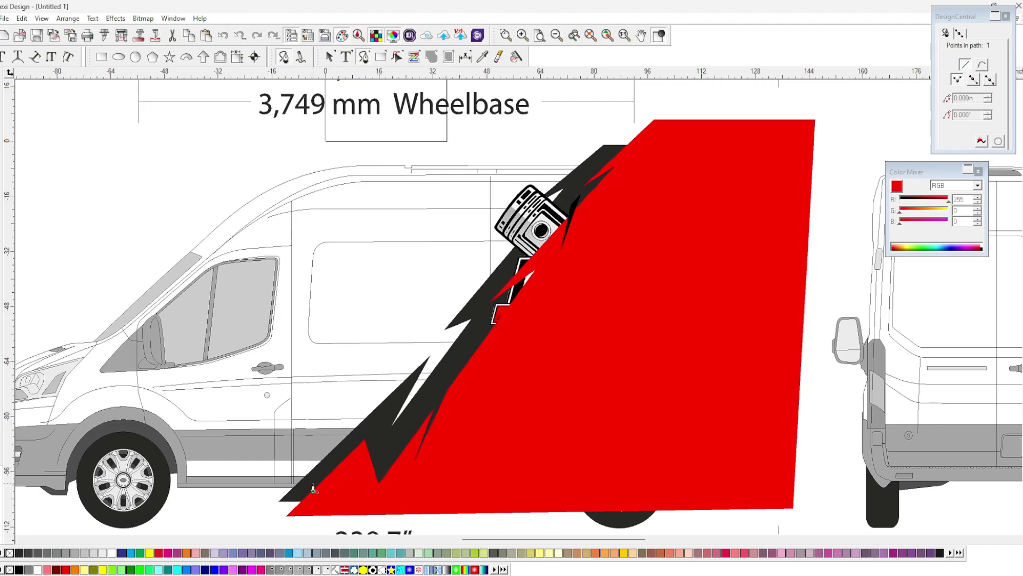
click(361, 458)
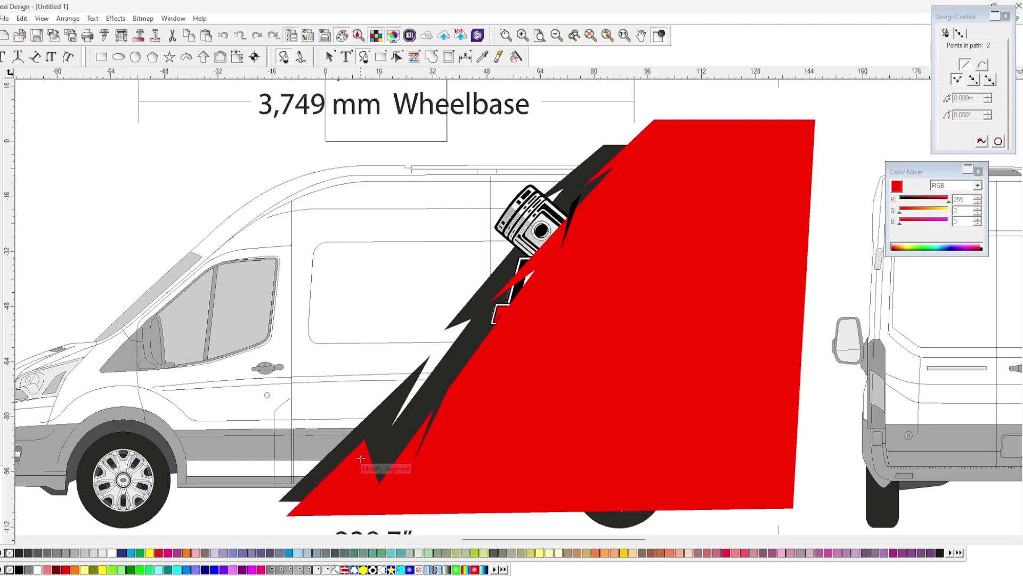
click(313, 484)
click(19, 570)
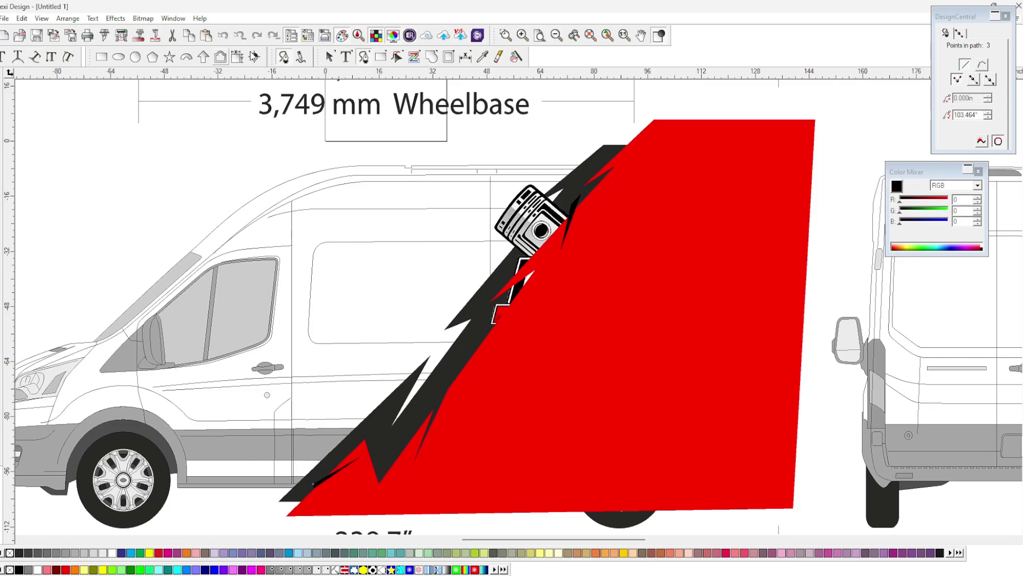
Select all the black shards together with the red panel and cut the shards out of the panel
click(332, 58)
click(430, 413)
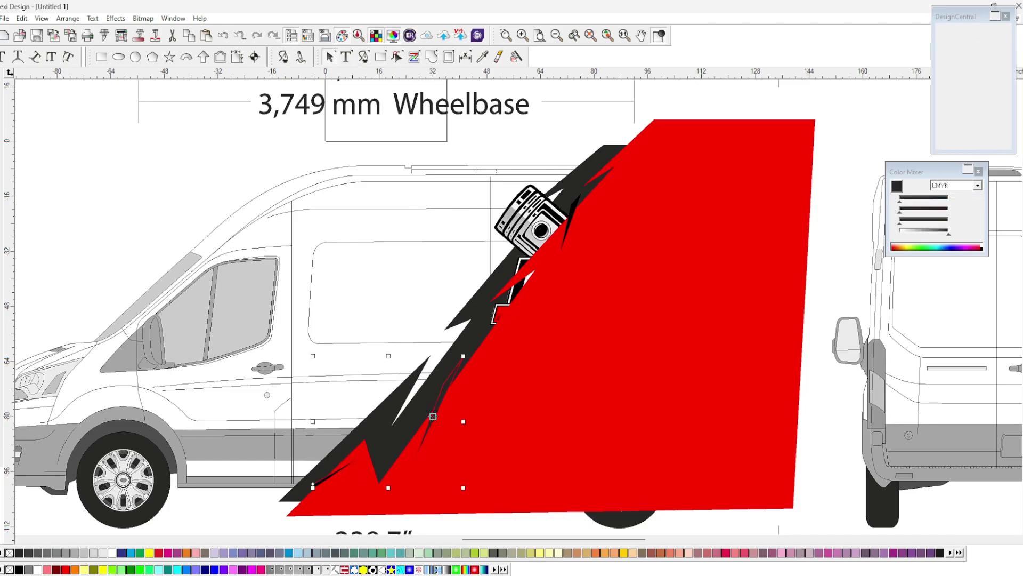
shift+click(570, 208)
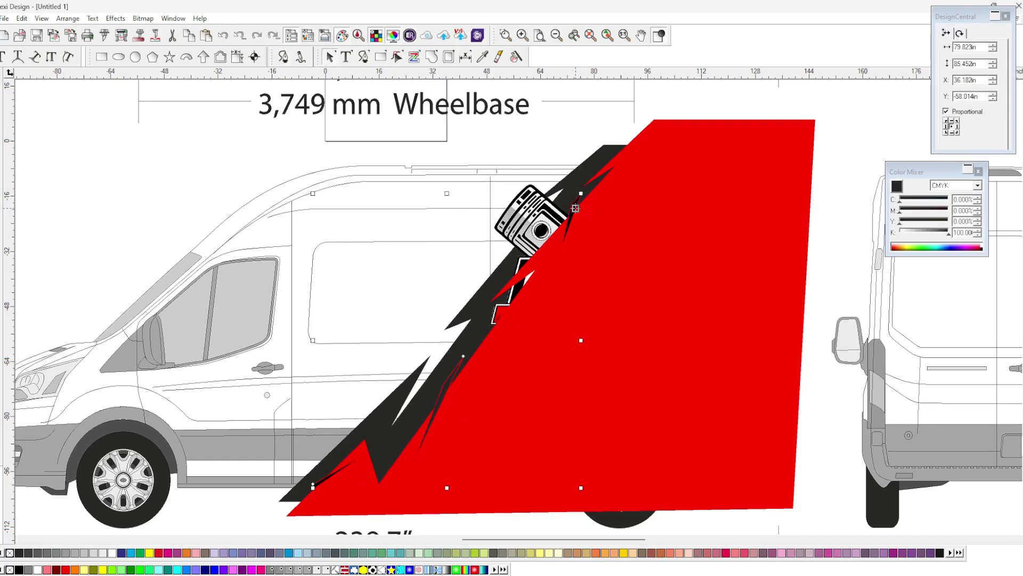
shift+click(593, 217)
click(116, 18)
mouse_move(122, 31)
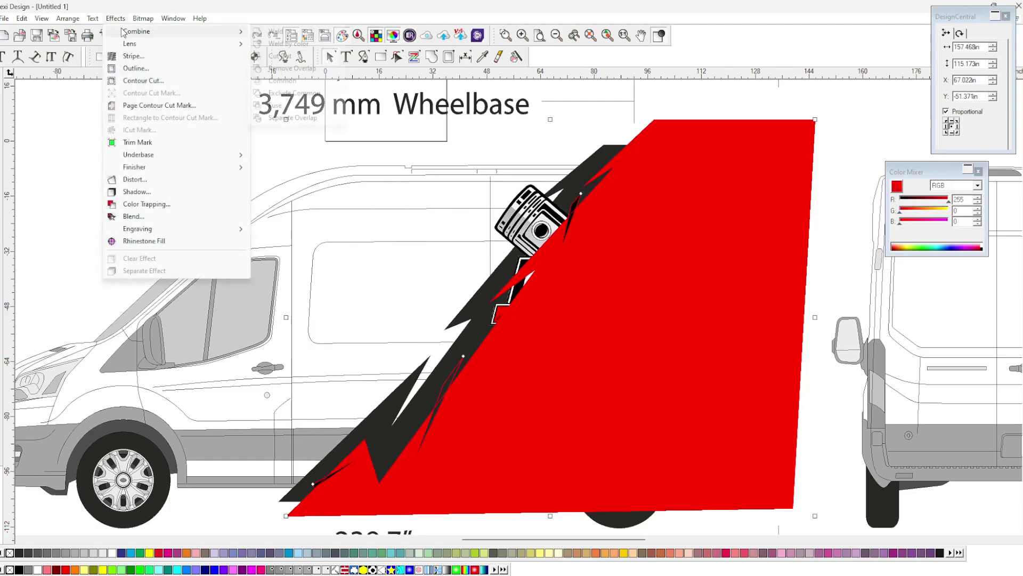
click(288, 56)
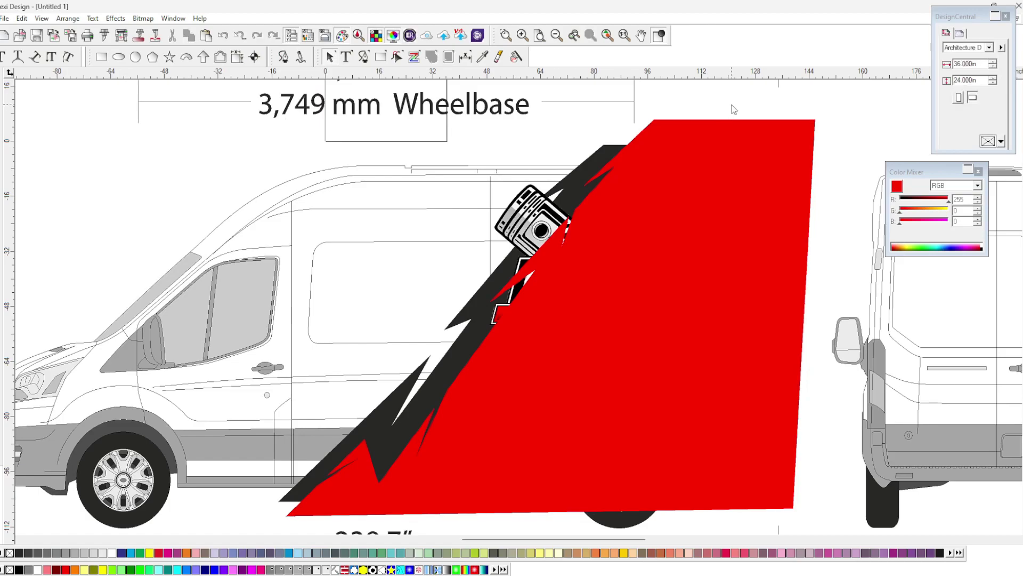
Bring the Katy Motorsports of Texas logo in front of the red panel
click(525, 219)
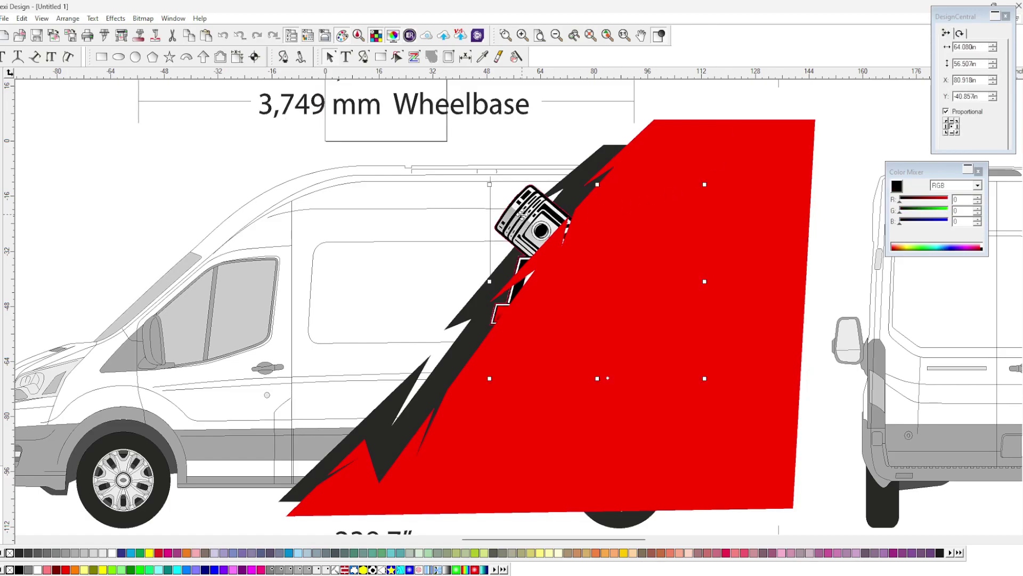
key(ctrl+f)
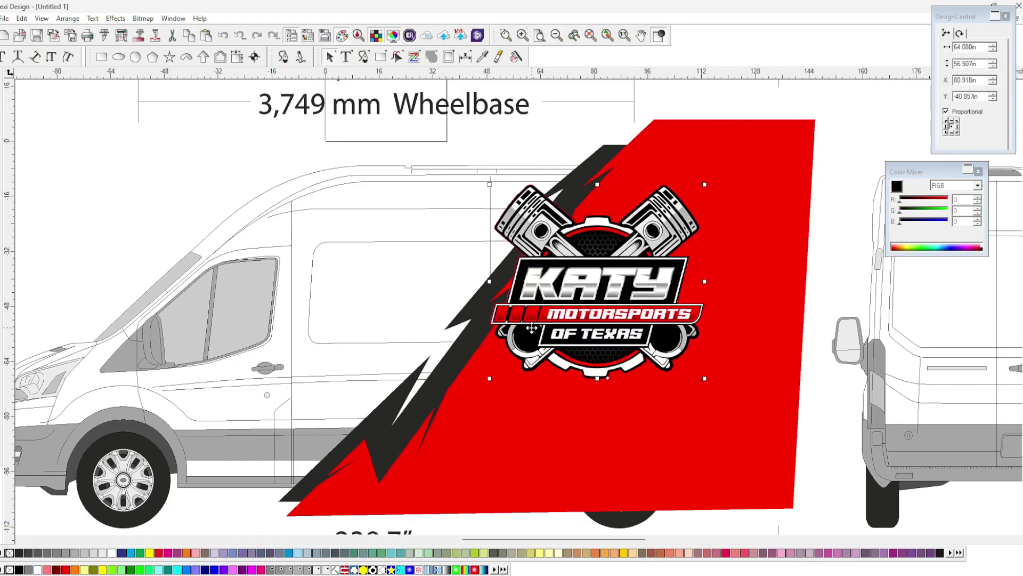
Place the halftone dot pattern over the red panel on the lower van side view and widen it to about 160.7 in
click(556, 35)
click(869, 278)
drag(888, 271, 459, 420)
drag(522, 333, 675, 176)
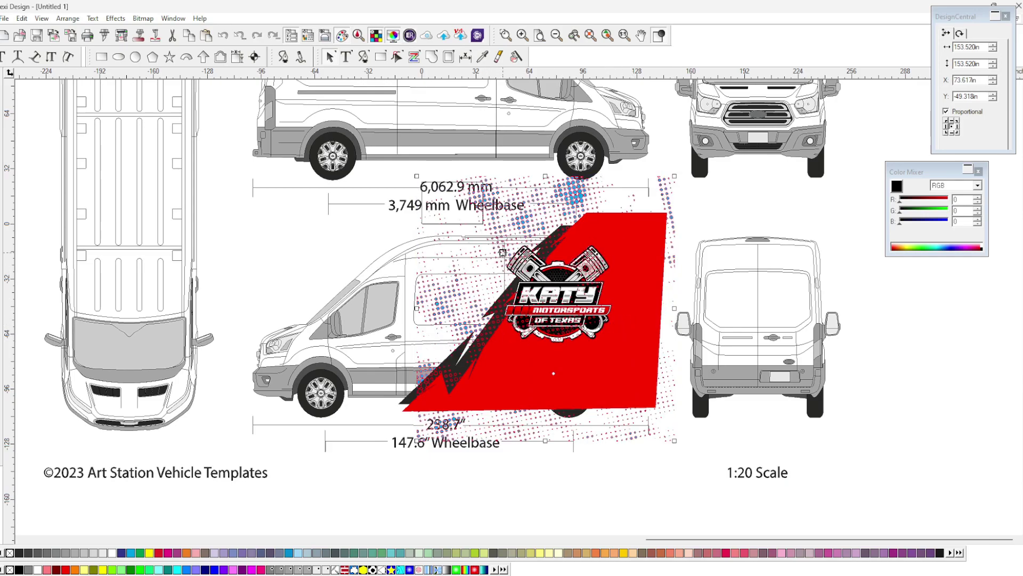
drag(561, 199, 547, 224)
drag(660, 328, 674, 330)
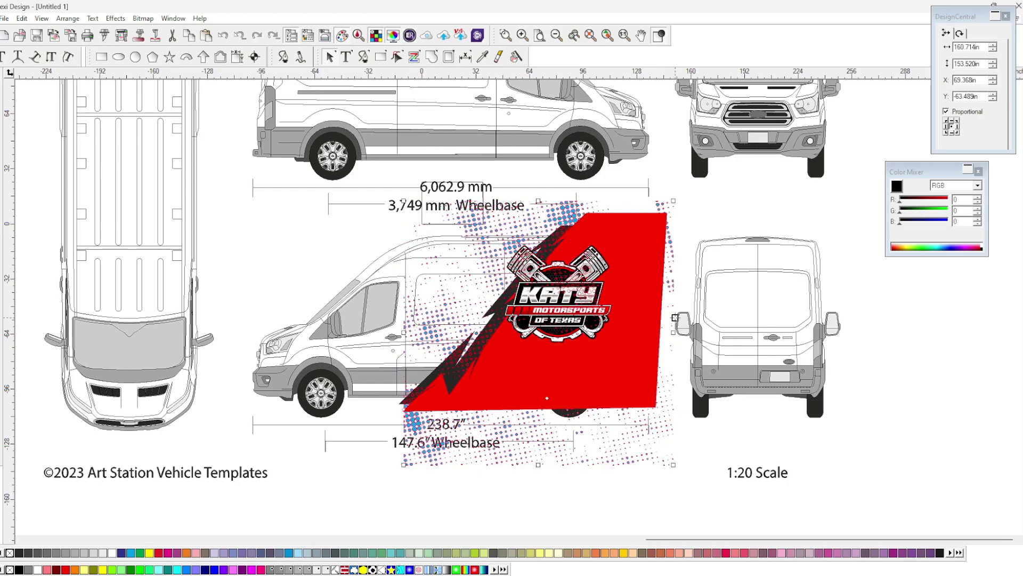
Fill the halftone pattern with black and bring it in front of the other artwork
click(24, 554)
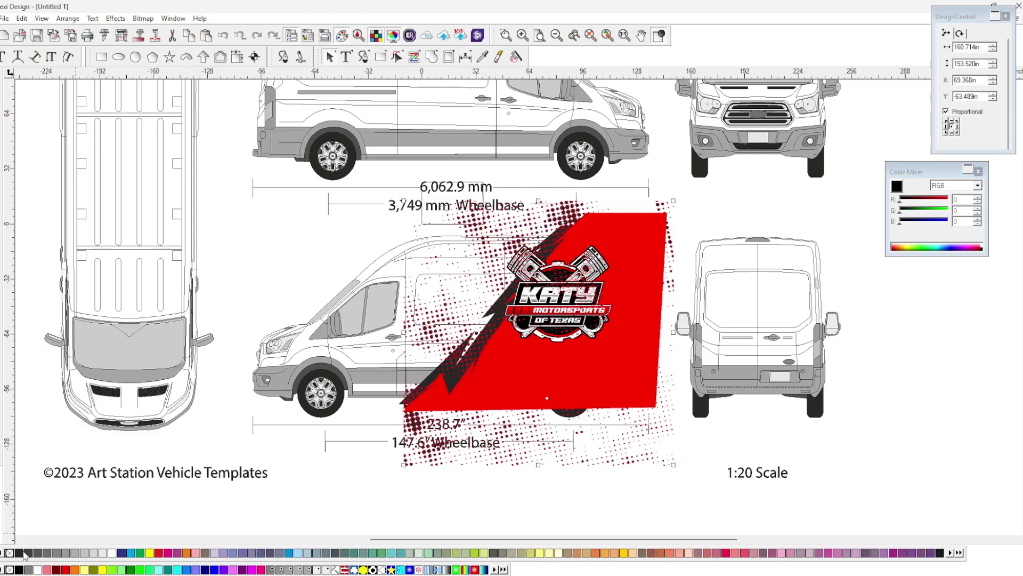
click(149, 45)
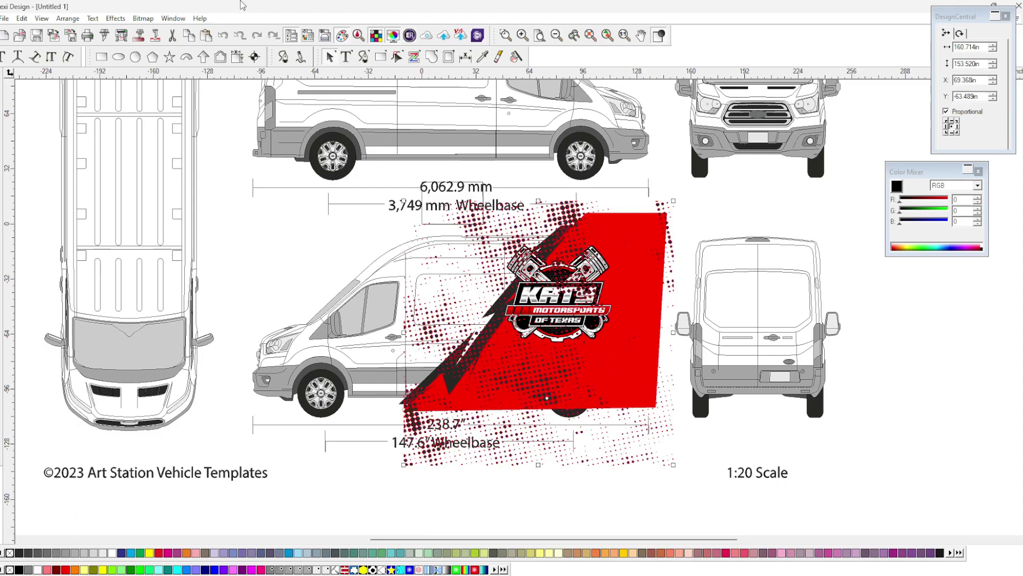
Apply a transparency lens to the halftone pattern and set its opacity to 20%
click(116, 18)
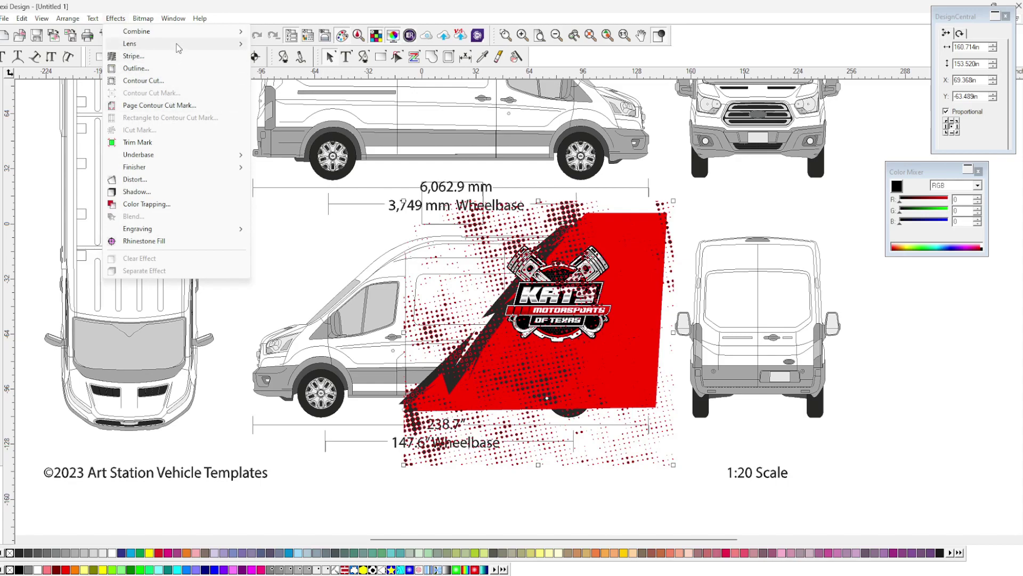
click(298, 43)
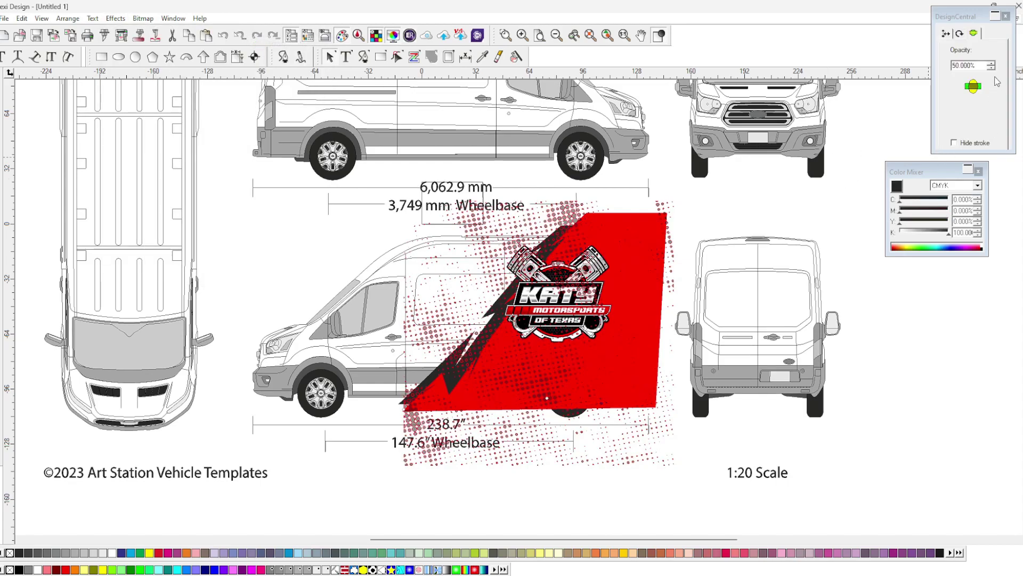
click(992, 68)
click(992, 67)
click(992, 68)
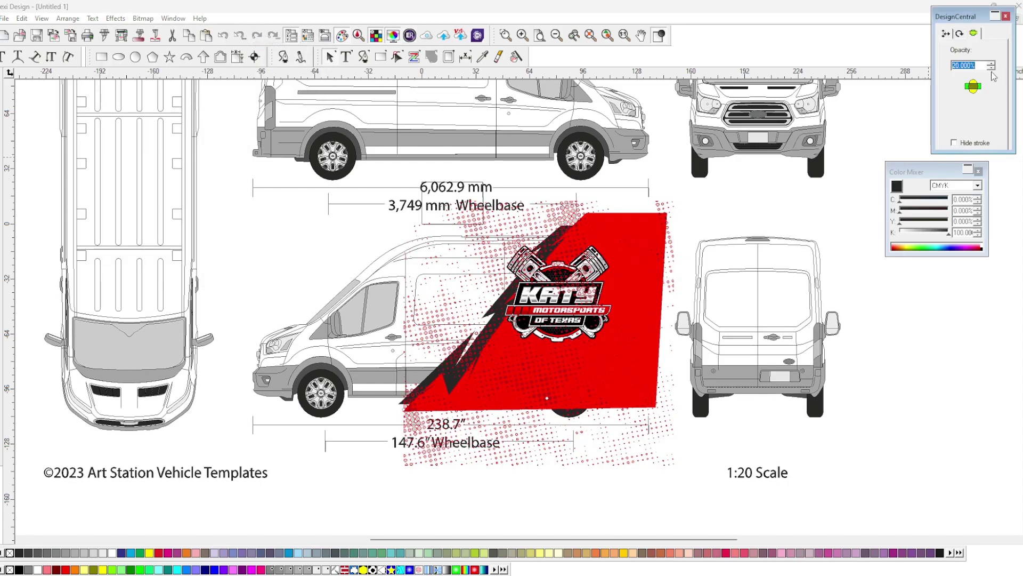
click(791, 433)
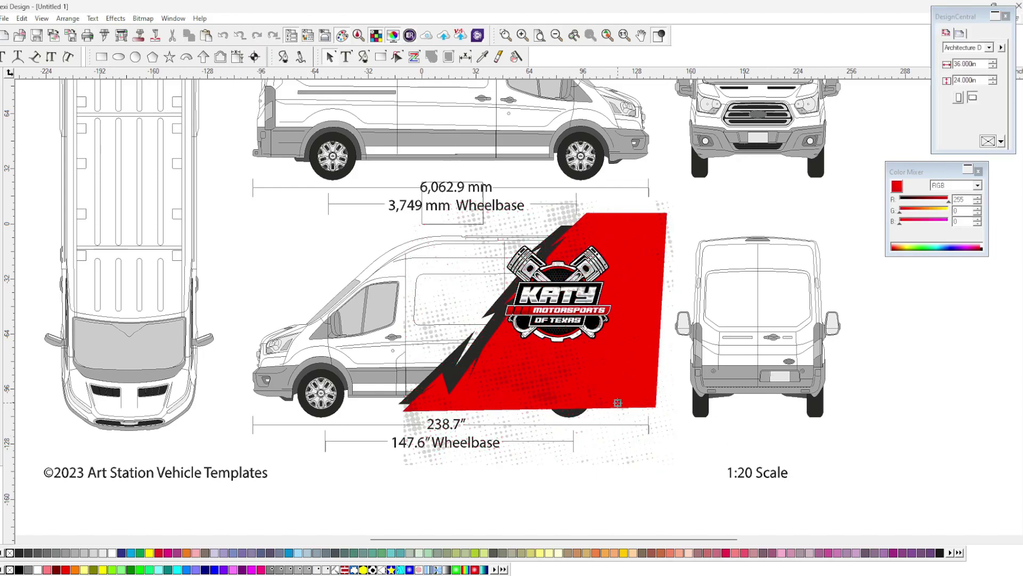
Bring the red panel to the front and use it as a mask to clip the halftone pattern to its shape
click(647, 312)
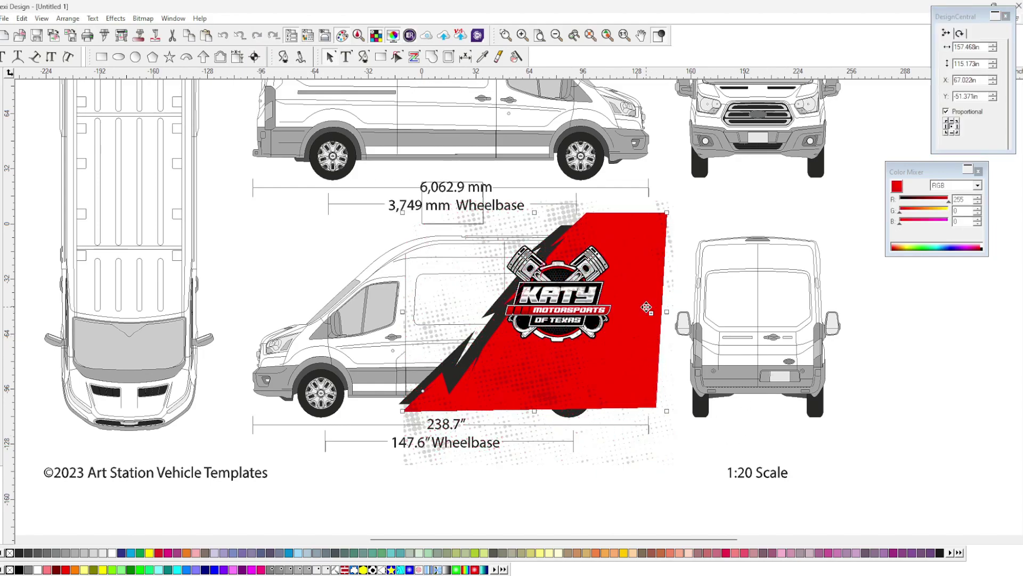
key(ctrl+d)
shift+click(540, 449)
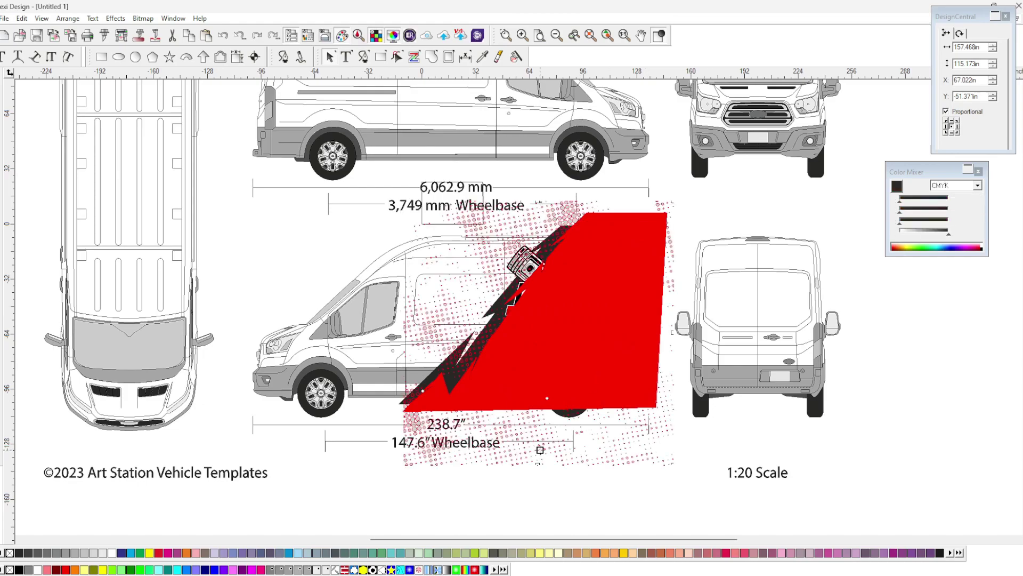
right_click(540, 449)
click(560, 442)
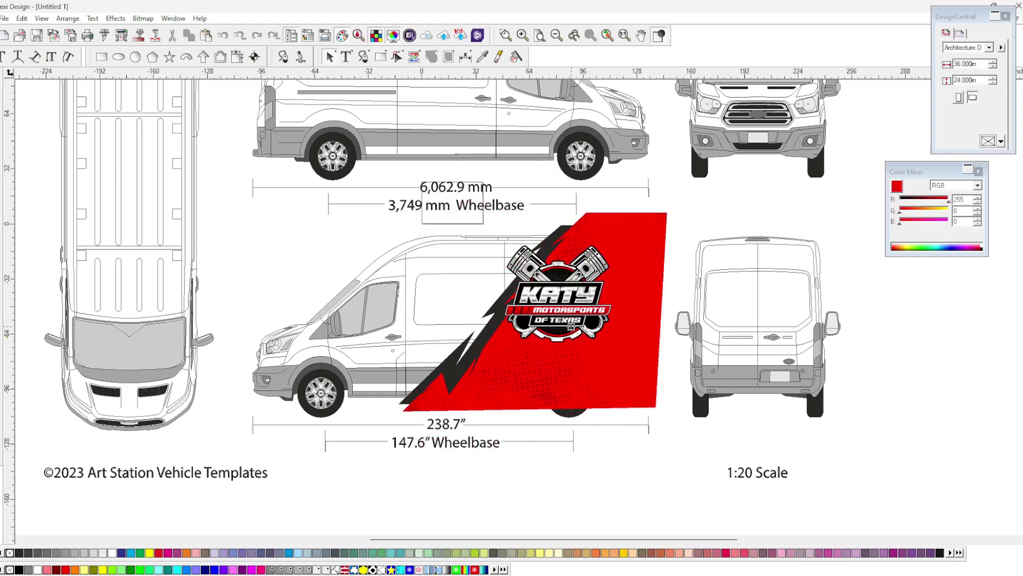
Try bringing the red-and-black panel graphics to the front and ungrouping them, and undo the changes
click(574, 308)
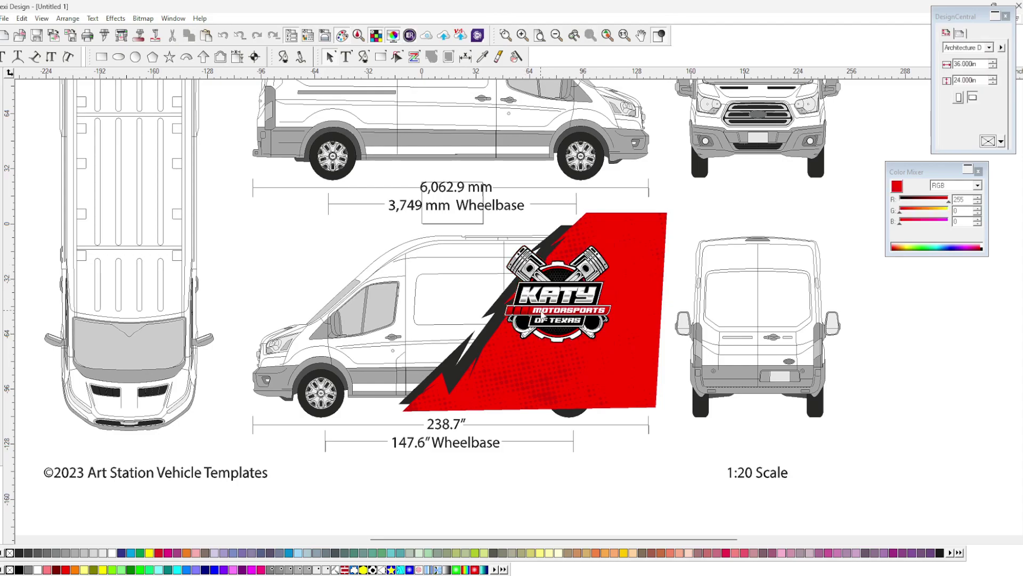
click(496, 376)
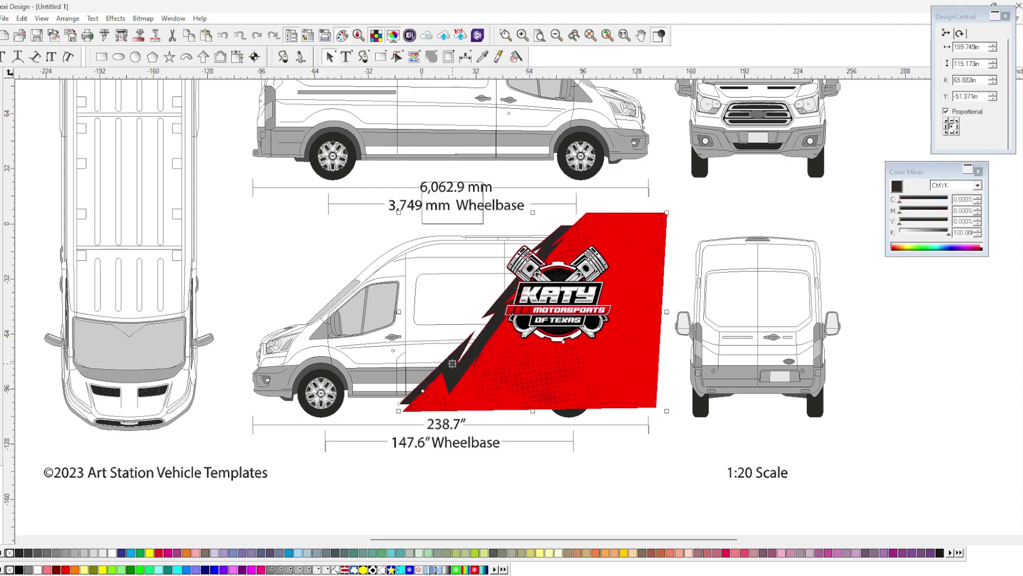
key(shift+Page_Up)
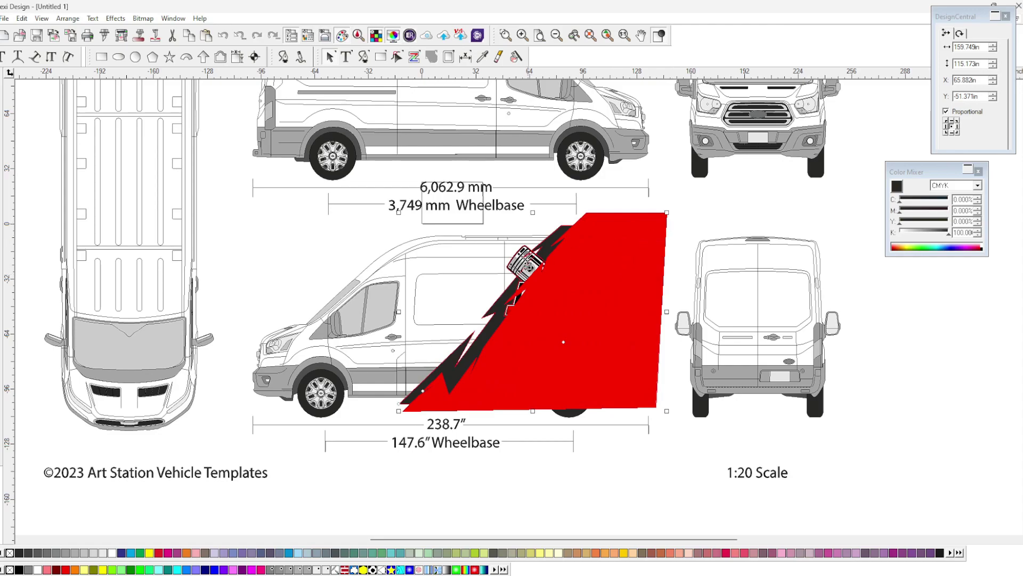
click(675, 214)
click(531, 257)
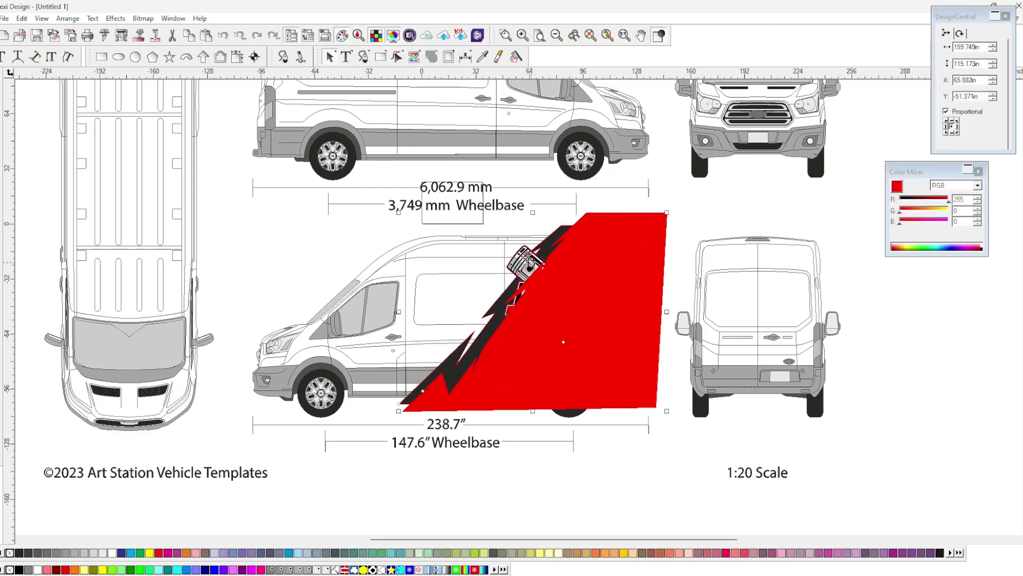
right_click(528, 256)
click(581, 509)
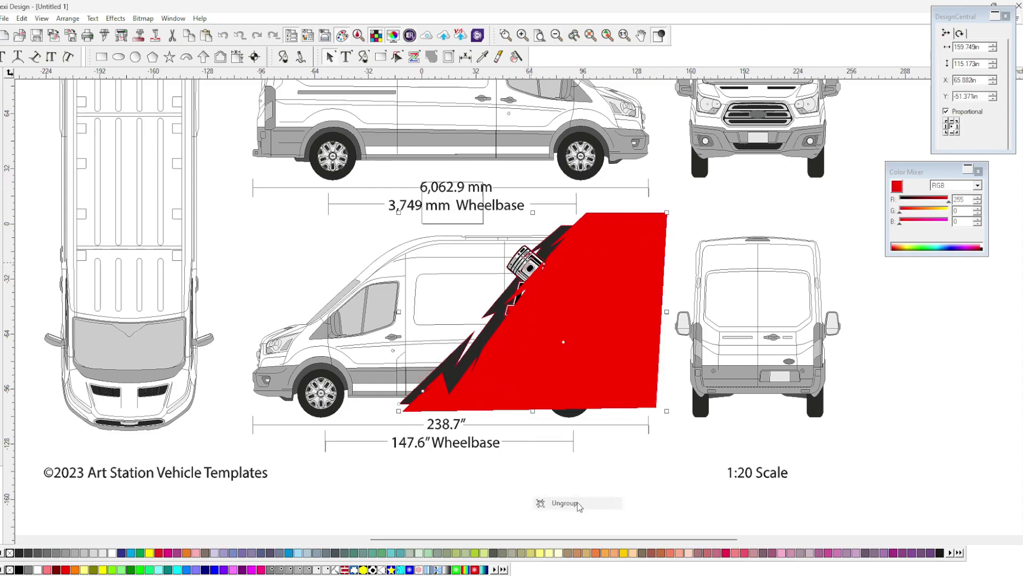
key(ctrl+z)
key(ctrl+z)
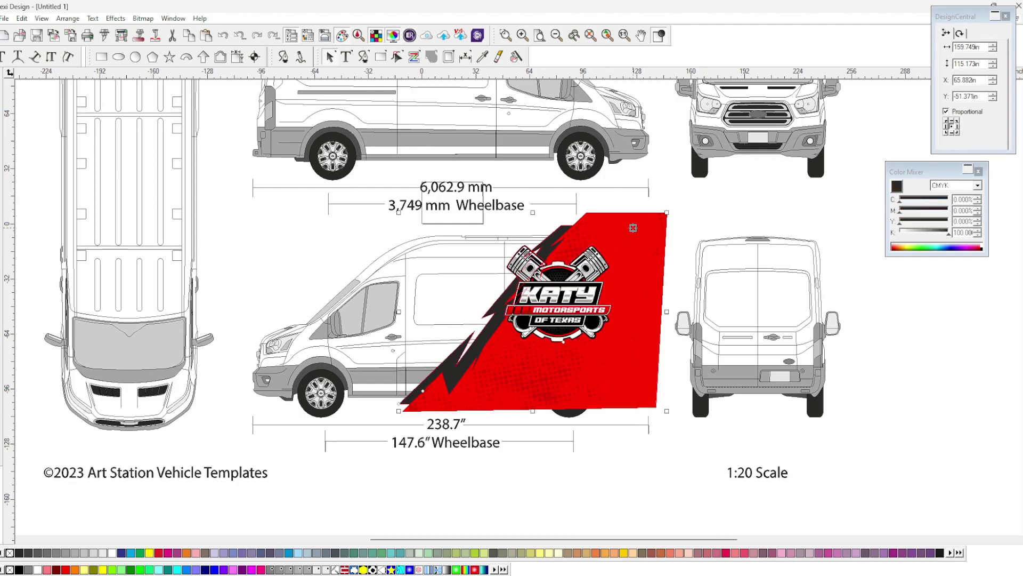
Bring the lower van's body outline to the front and mask the logo, red panel and black stripe to it
click(531, 264)
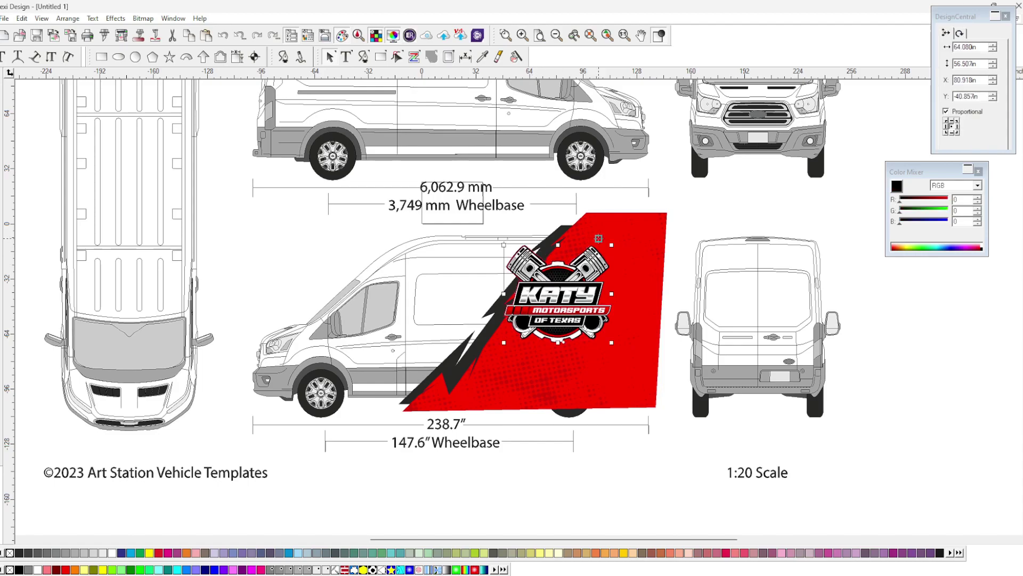
click(661, 219)
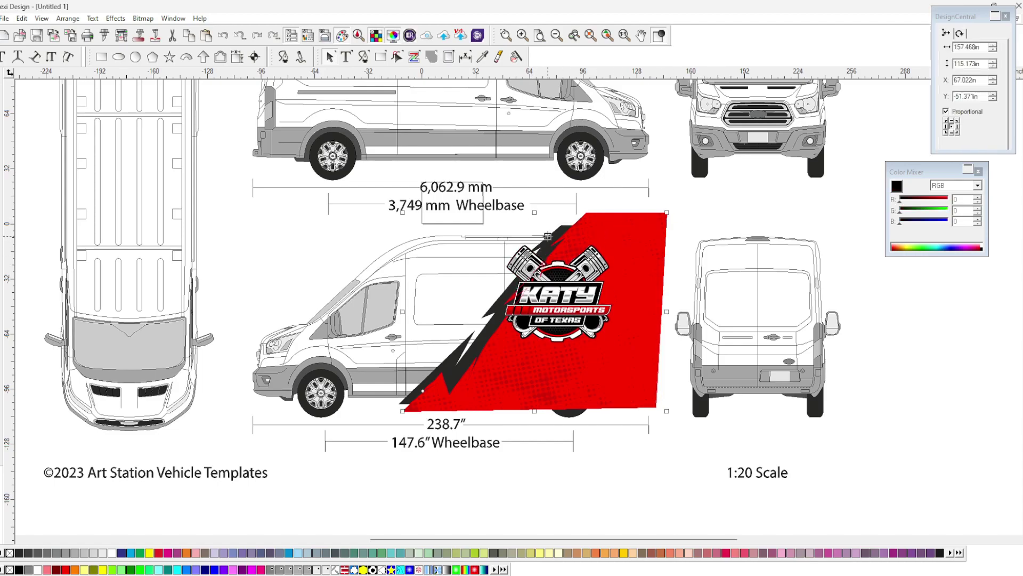
click(562, 227)
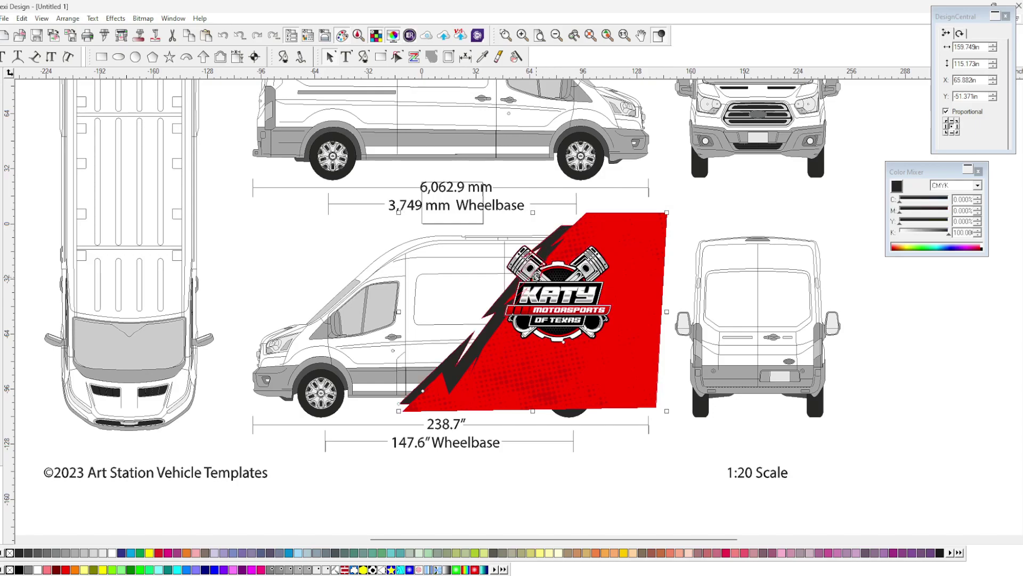
click(463, 292)
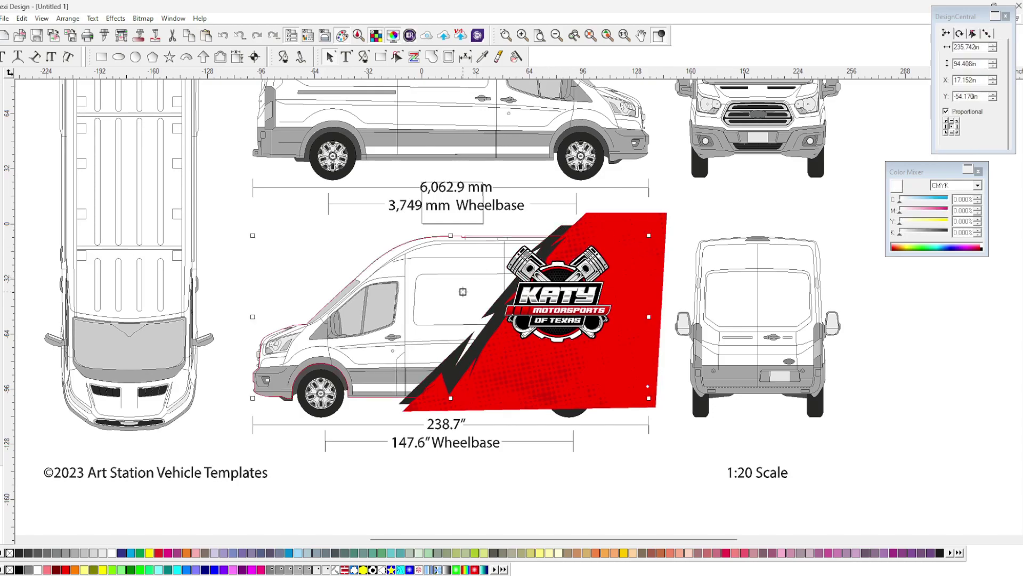
key(shift+Page_Up)
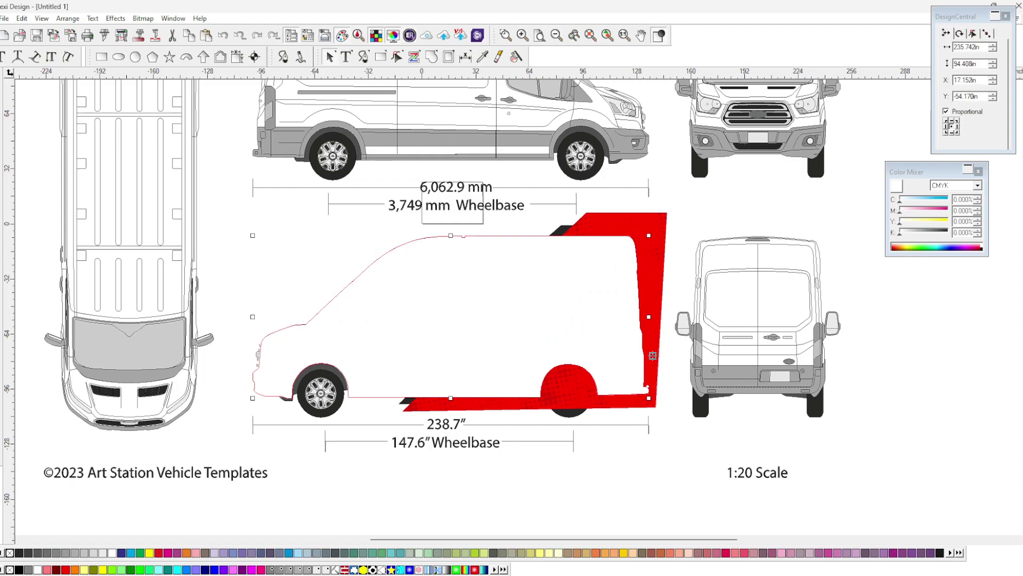
key(ctrl+a)
right_click(573, 392)
click(610, 385)
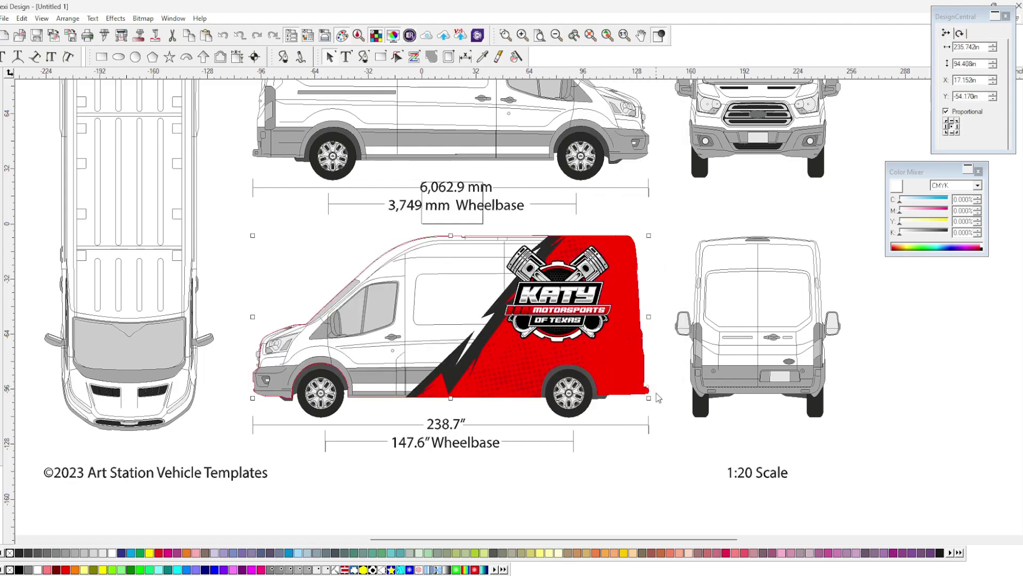
Select the lower van's detail linework and bring it in front of the masked graphics
drag(663, 410, 295, 233)
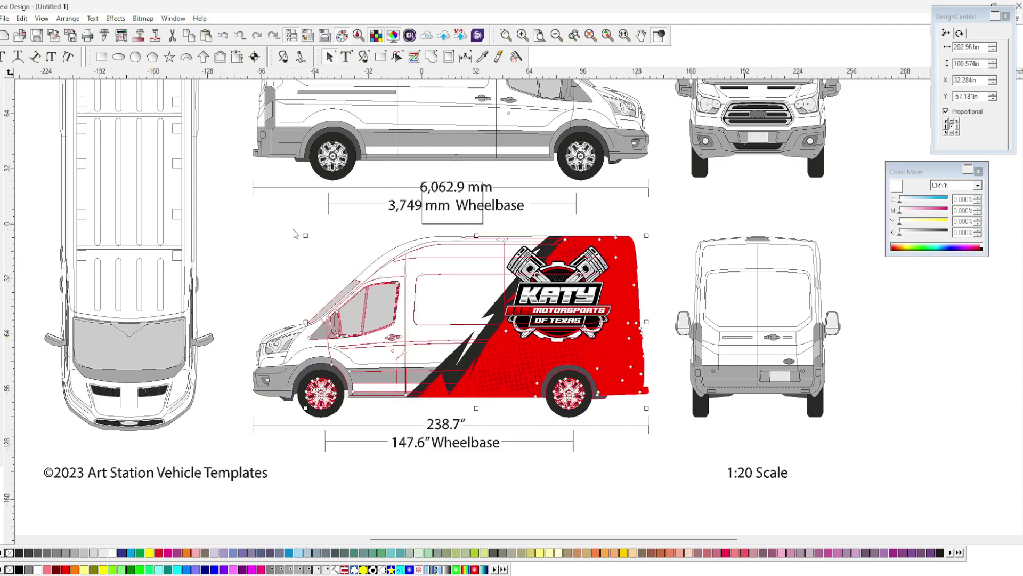
click(670, 205)
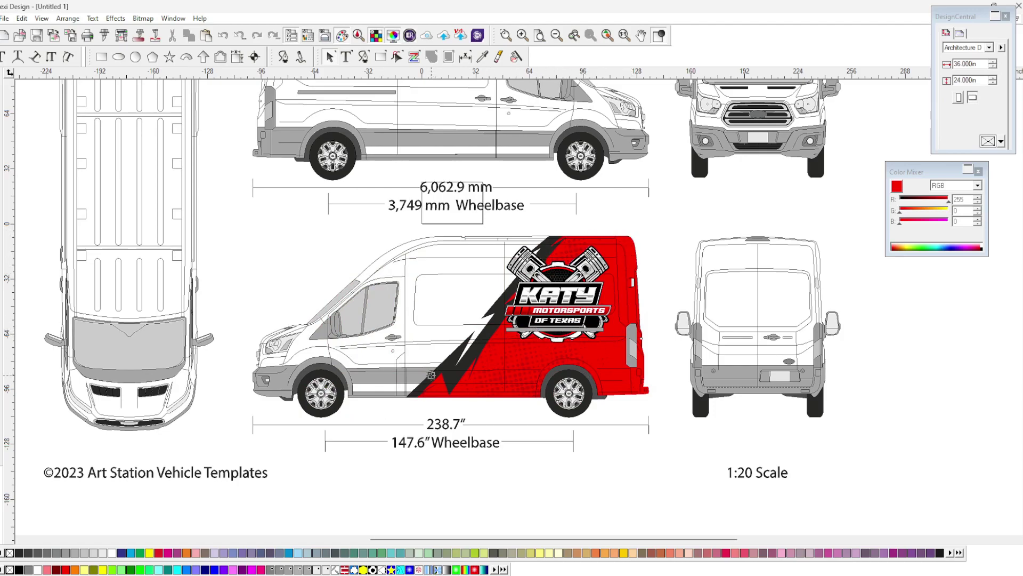
click(394, 380)
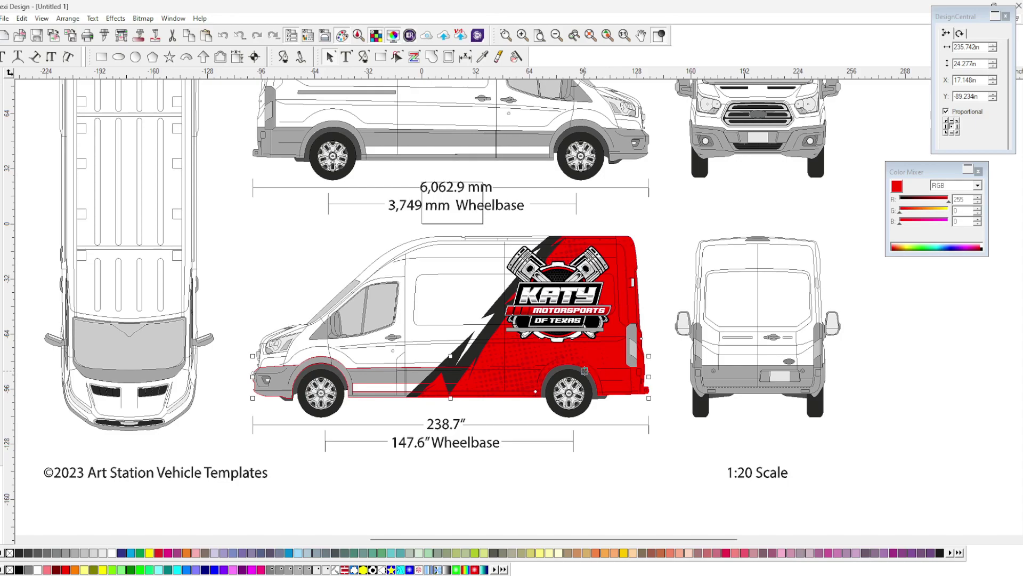
click(638, 426)
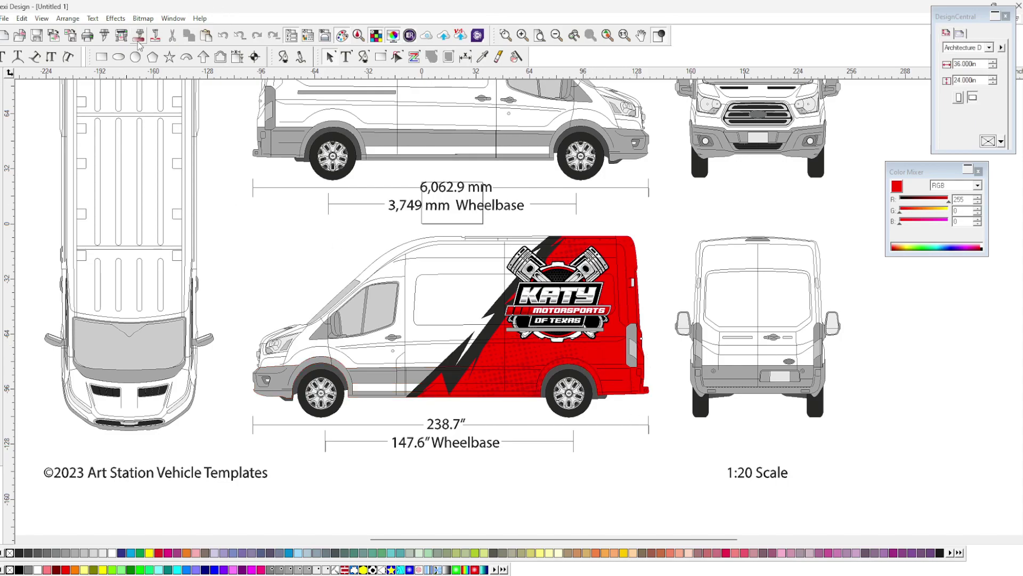
Draw a tall test rectangle over the lower van's side, set its width to 52 in and move it to mid-body
click(101, 56)
drag(577, 262, 576, 198)
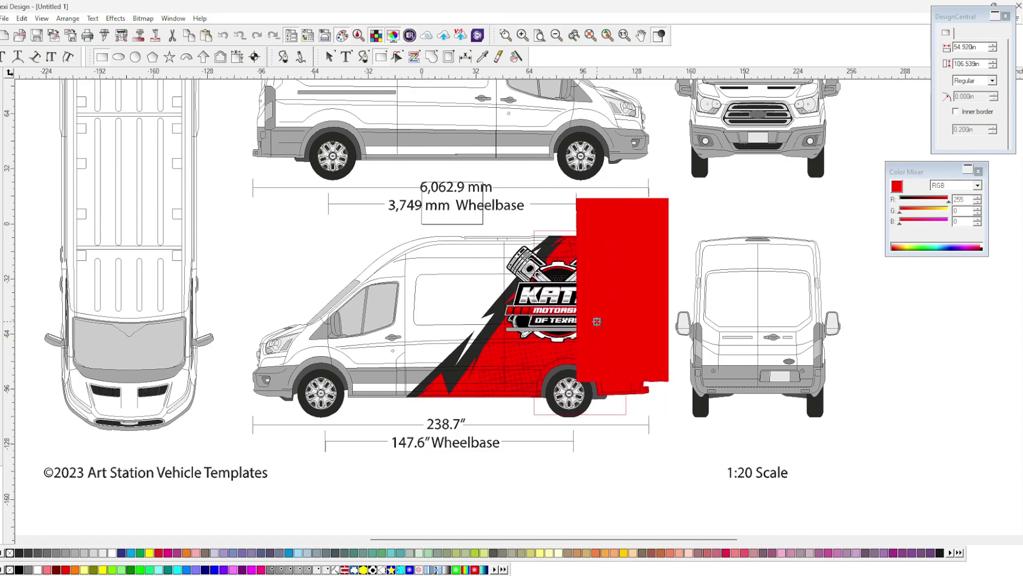
drag(601, 322, 586, 347)
click(982, 47)
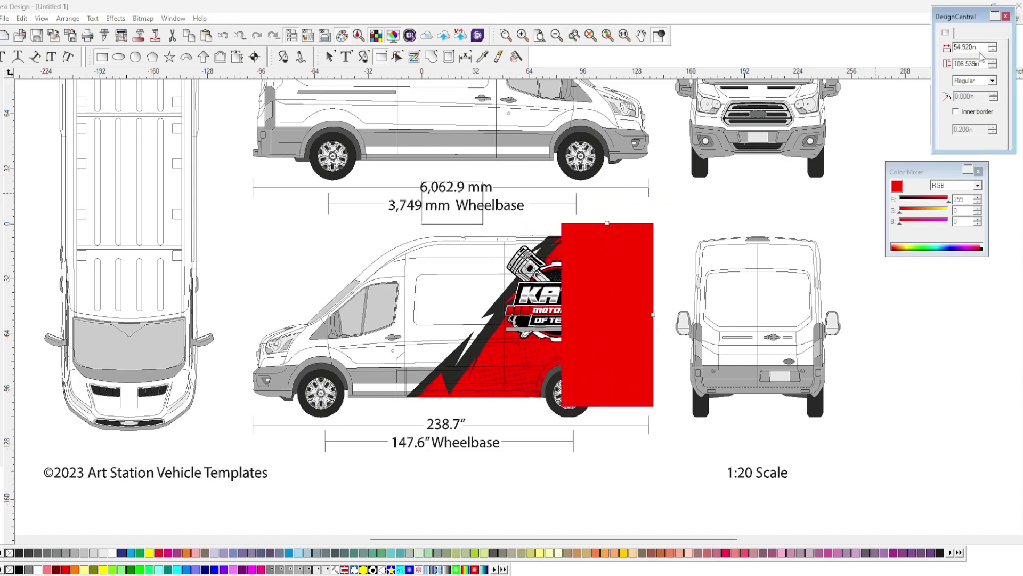
text(52)
key(Return)
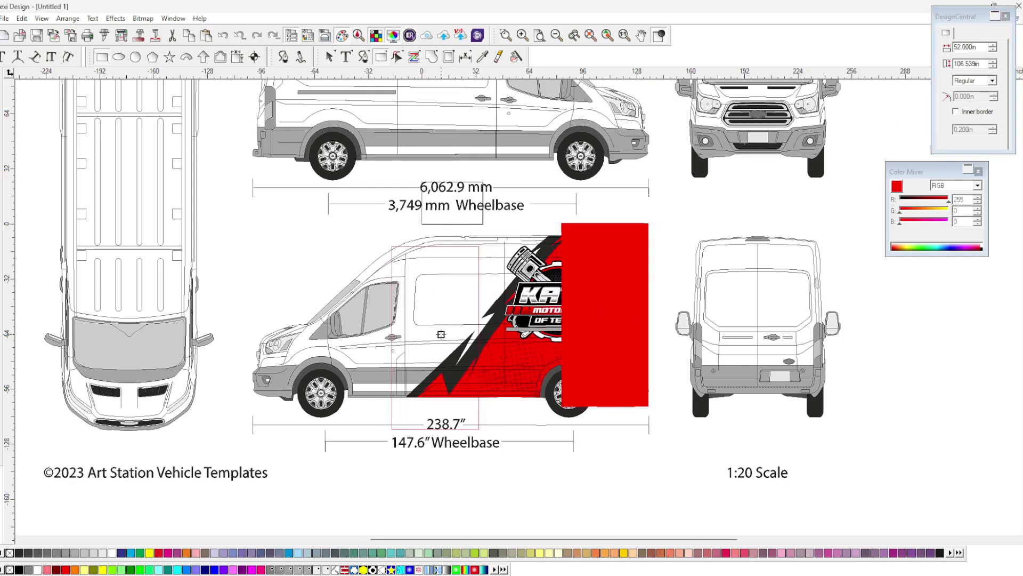
drag(441, 334, 484, 318)
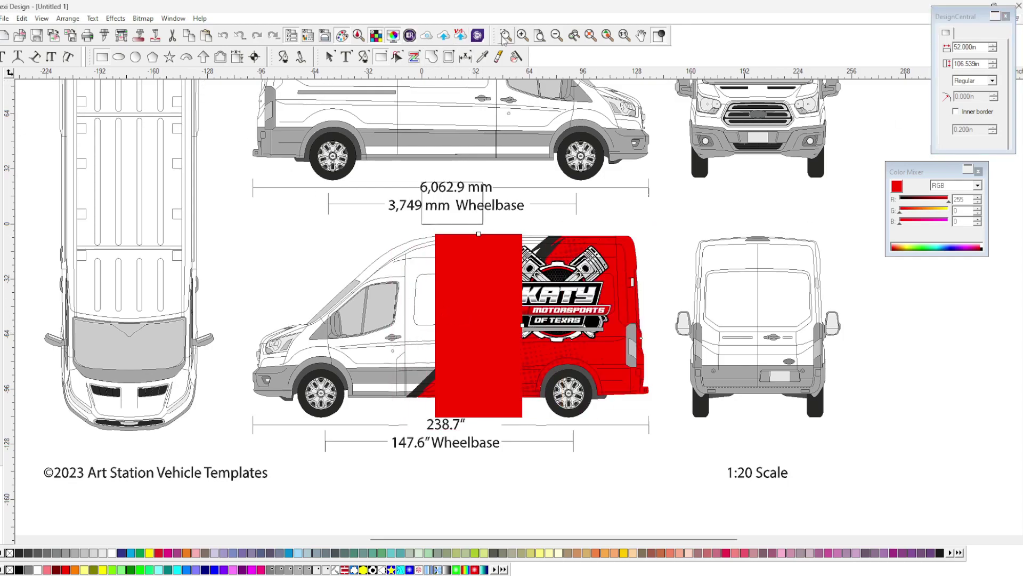
Turn the test rectangle into two stacked horizontal 52 in panels about 148 in long over the wrap area, and delete them
click(330, 57)
click(473, 379)
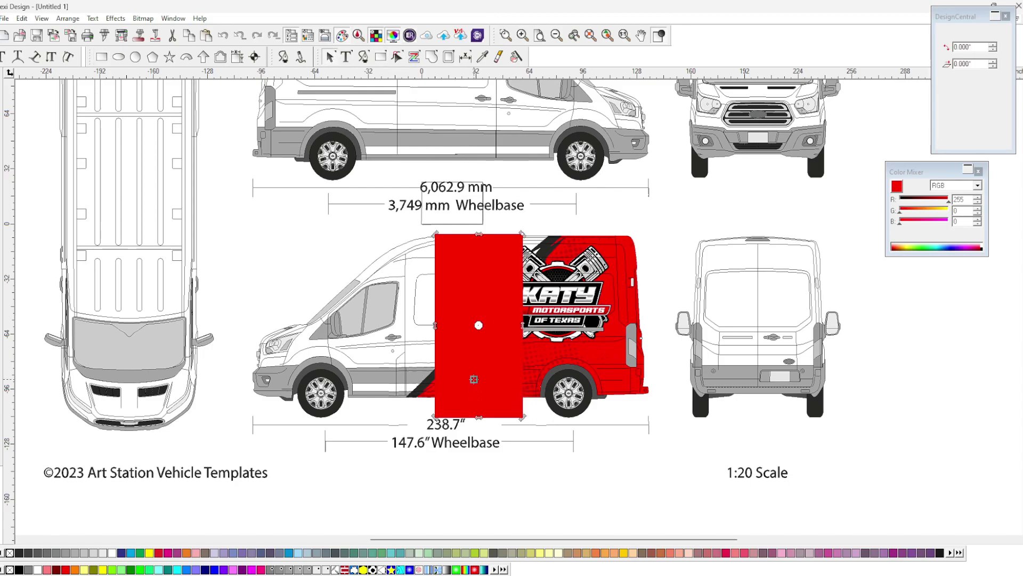
drag(520, 420, 548, 380)
key(Escape)
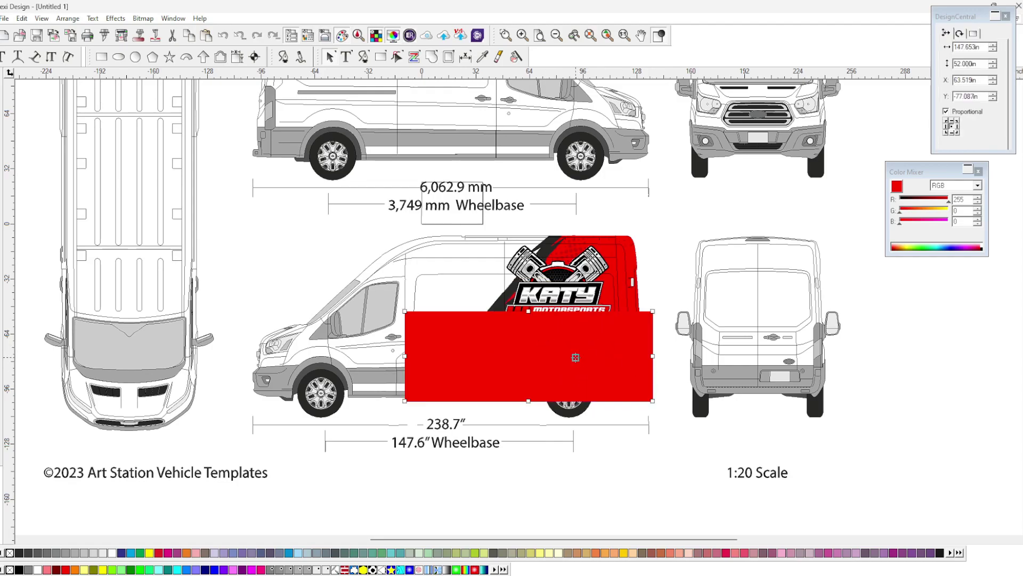
drag(572, 349, 517, 294)
click(568, 323)
shift+click(573, 279)
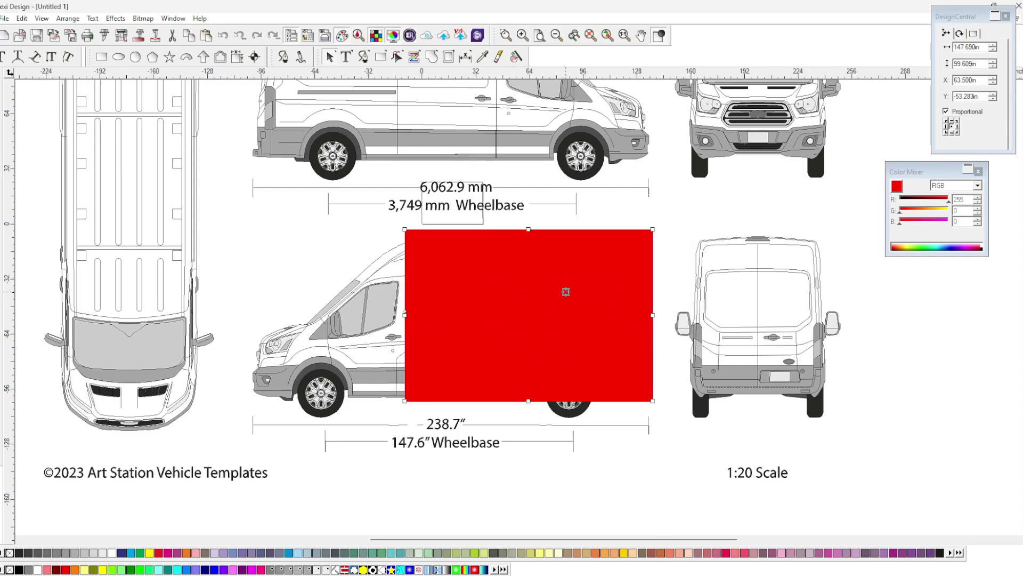
key(Delete)
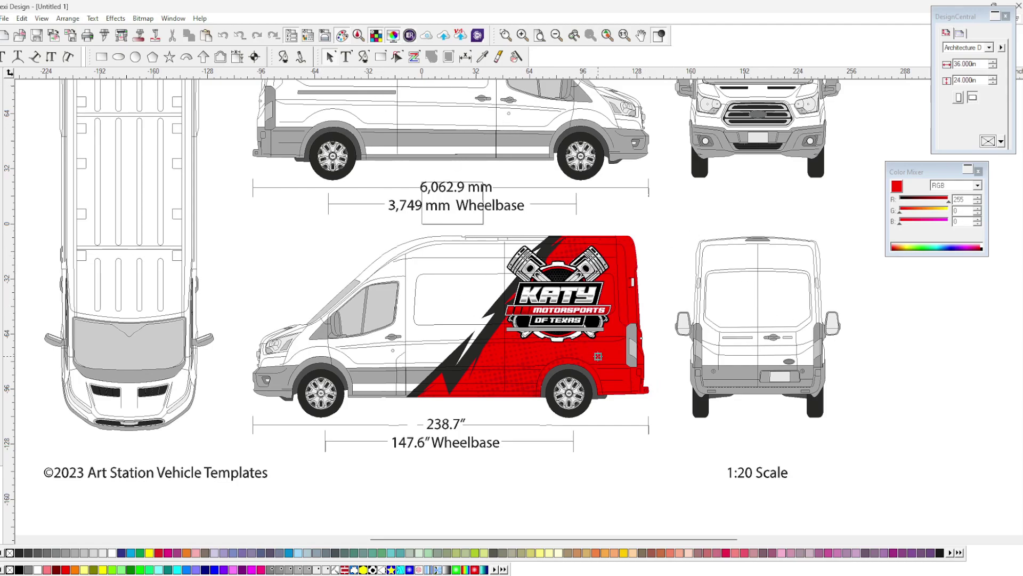
Copy the van's masked wrap graphics and paste them in the empty space below the rear view
click(518, 358)
key(ctrl+v)
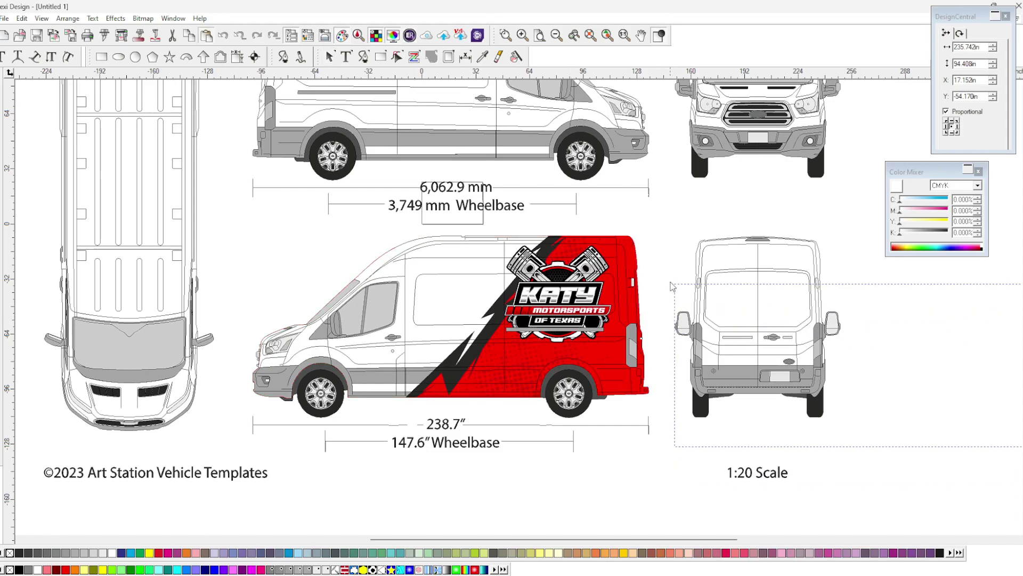
scroll(675, 285, right, 1)
scroll(533, 261, down, 4)
scroll(459, 261, up, 1)
click(424, 270)
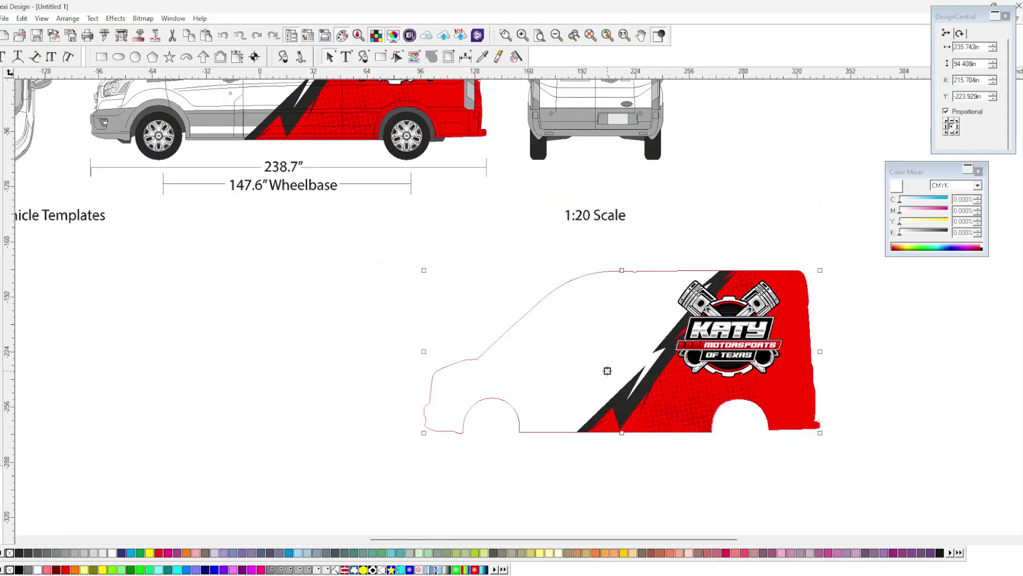
Unmask the pasted wrap graphics and delete the copied van body outline
right_click(604, 368)
click(787, 386)
right_click(788, 385)
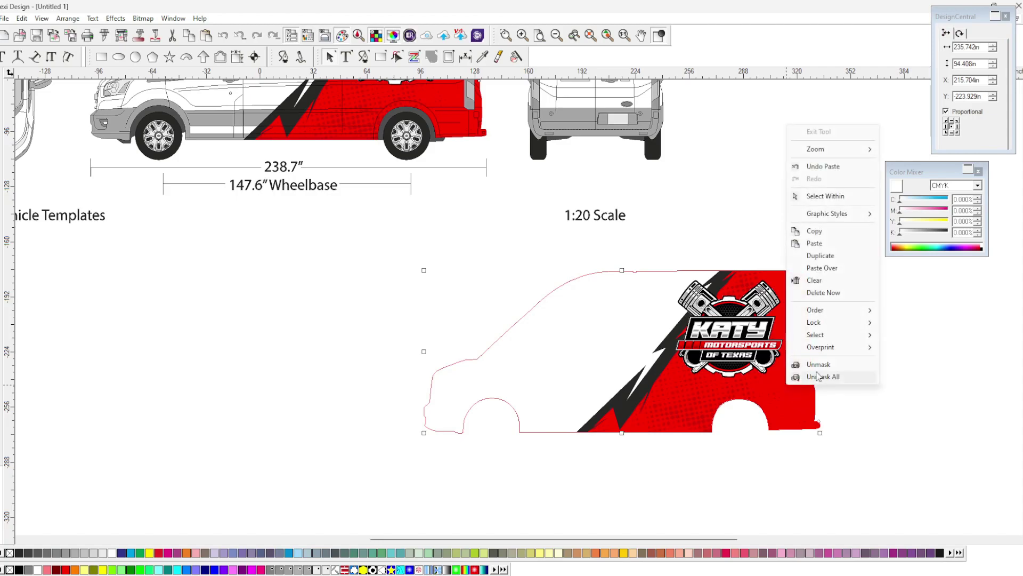
click(817, 376)
click(862, 373)
drag(646, 379, 482, 410)
key(Delete)
Move the pasted red panel, black stripe and logo beneath the rear view and unmask them
click(625, 382)
drag(635, 395, 480, 392)
right_click(515, 394)
click(557, 372)
click(811, 373)
Remove the copied black stripe and move the red halftone panel up over the van's rear view, leaving the logo below
click(479, 390)
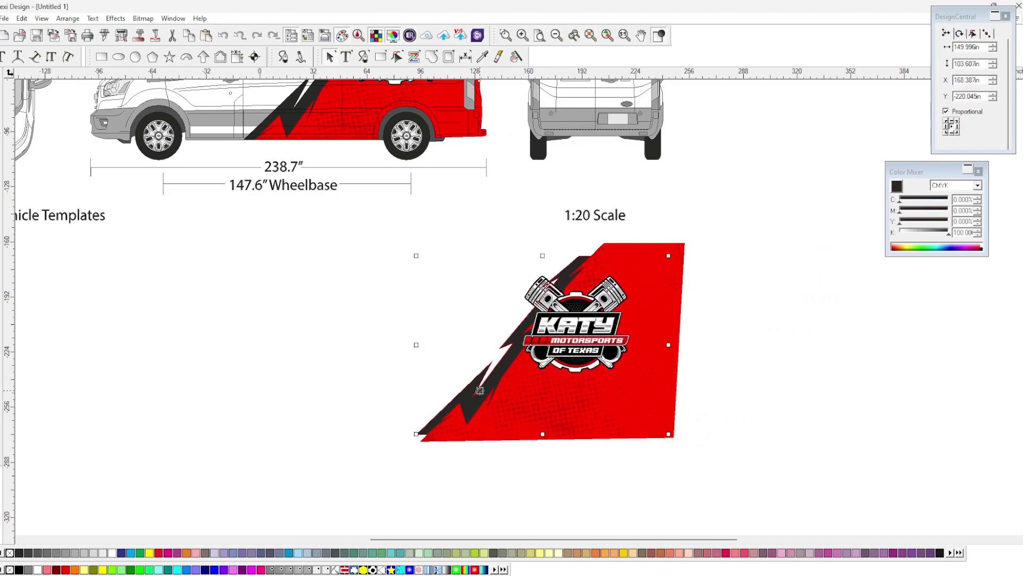
drag(480, 389, 631, 359)
scroll(691, 242, up, 3)
scroll(752, 351, down, 2)
click(631, 359)
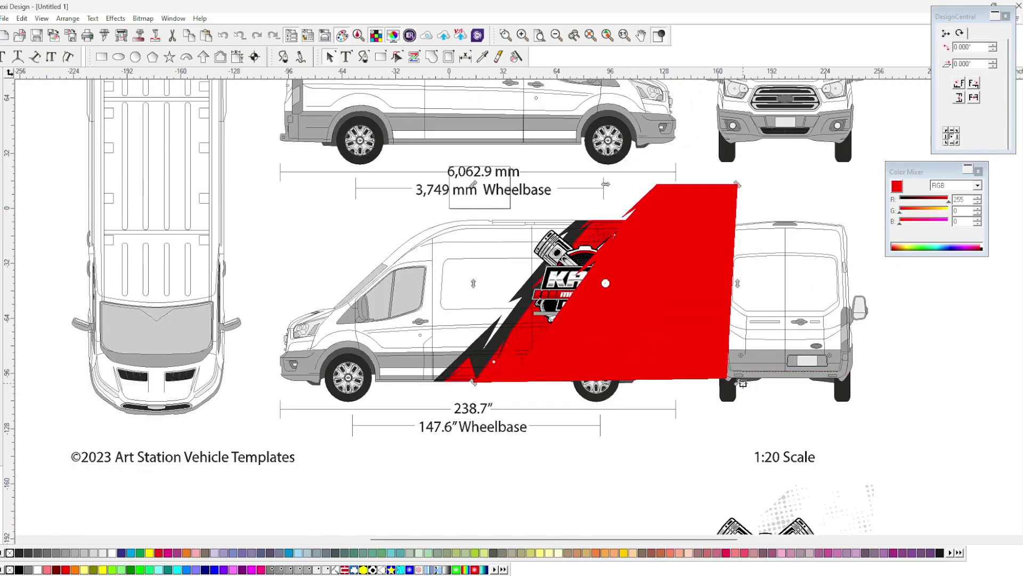
key(ctrl+z)
scroll(866, 398, down, 3)
drag(749, 470, 550, 296)
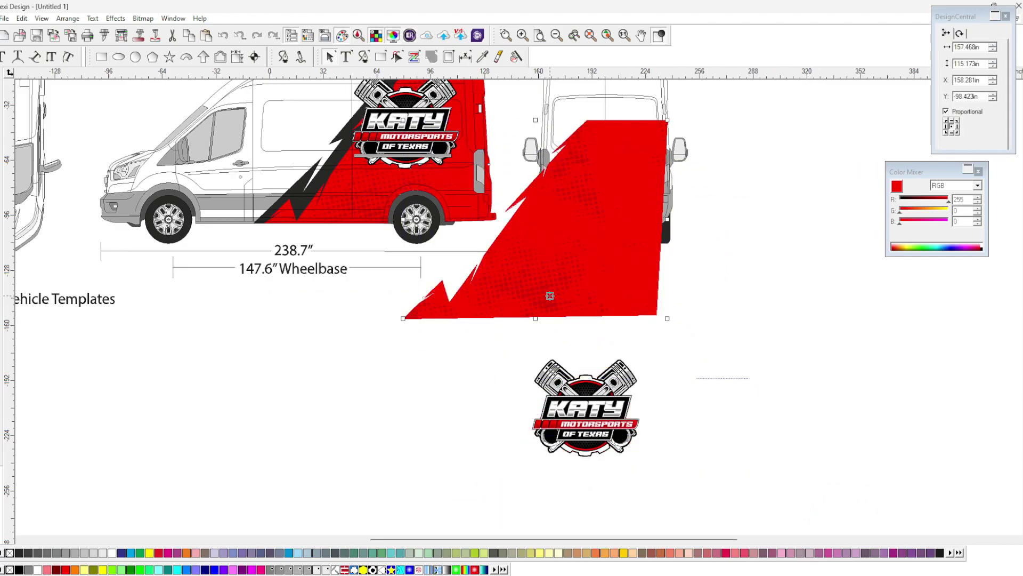
Flip the red halftone panel horizontally and place it against the left half of the rear view
click(614, 303)
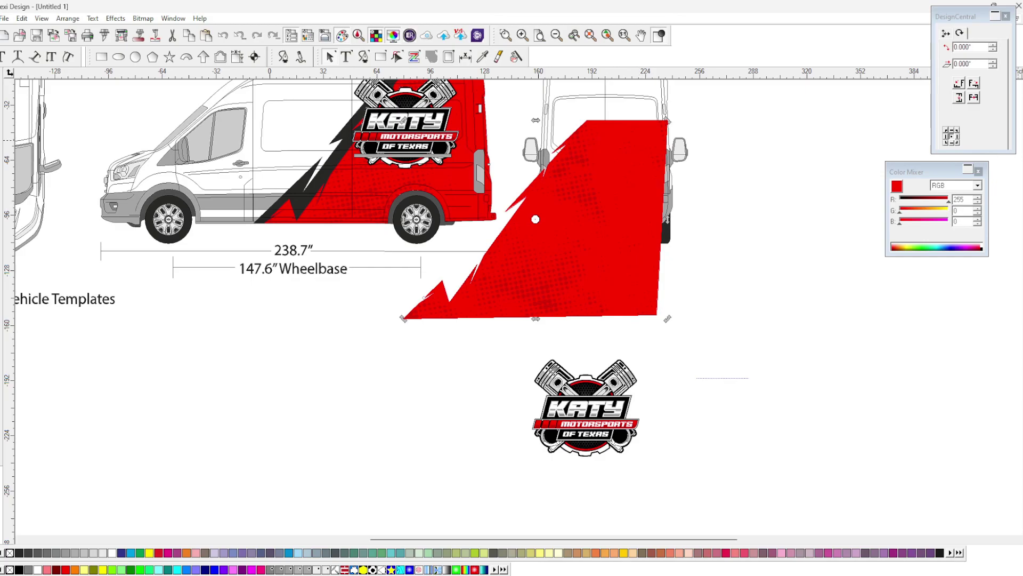
click(973, 98)
mouse_move(563, 261)
mouse_down()
mouse_move(553, 244)
mouse_move(554, 330)
mouse_move(558, 276)
mouse_up()
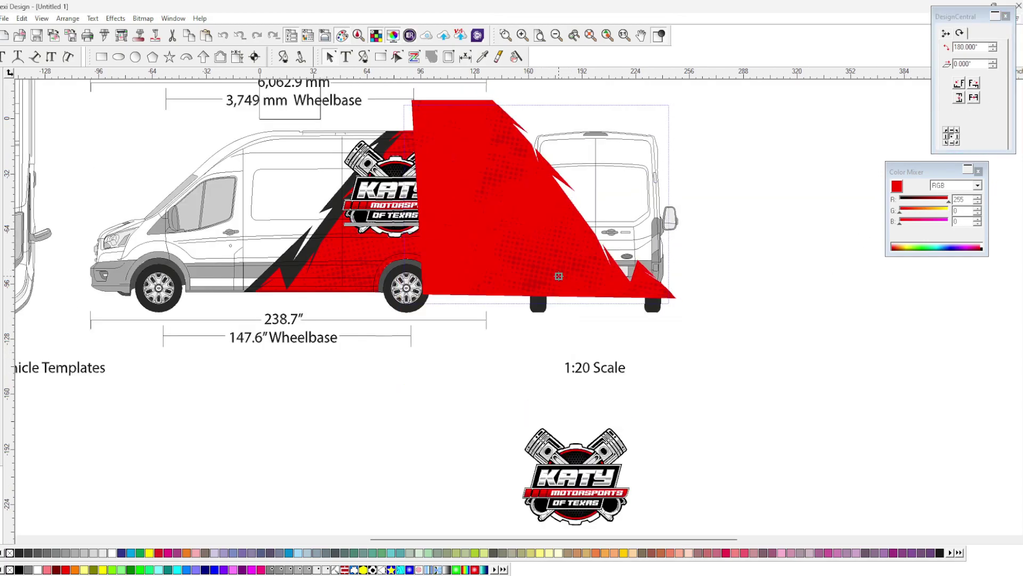
Paste a second red halftone panel, mirror it and position it opposite the first to form a V over the rear view
key(ctrl+v)
click(589, 180)
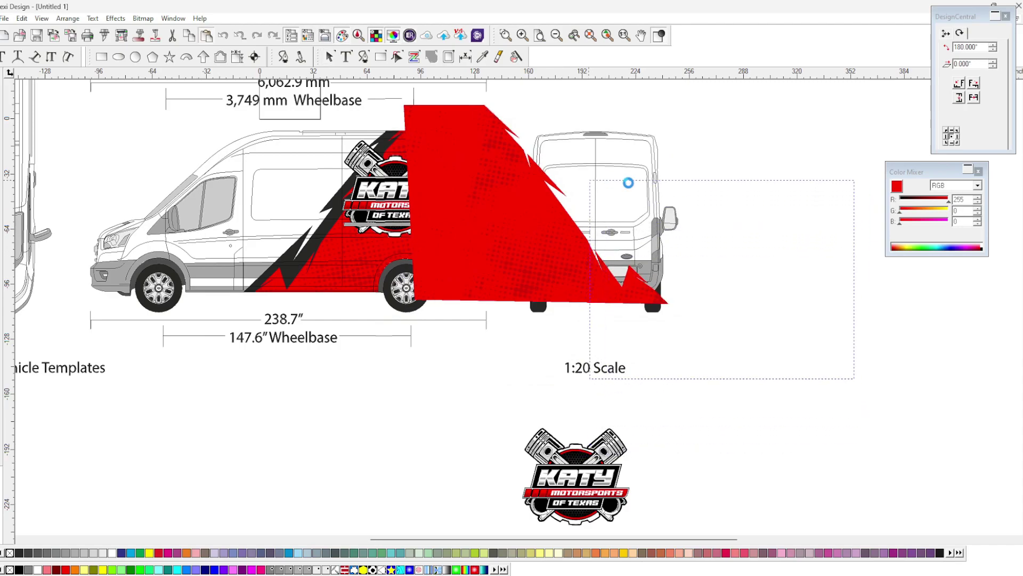
click(974, 97)
drag(741, 314, 681, 235)
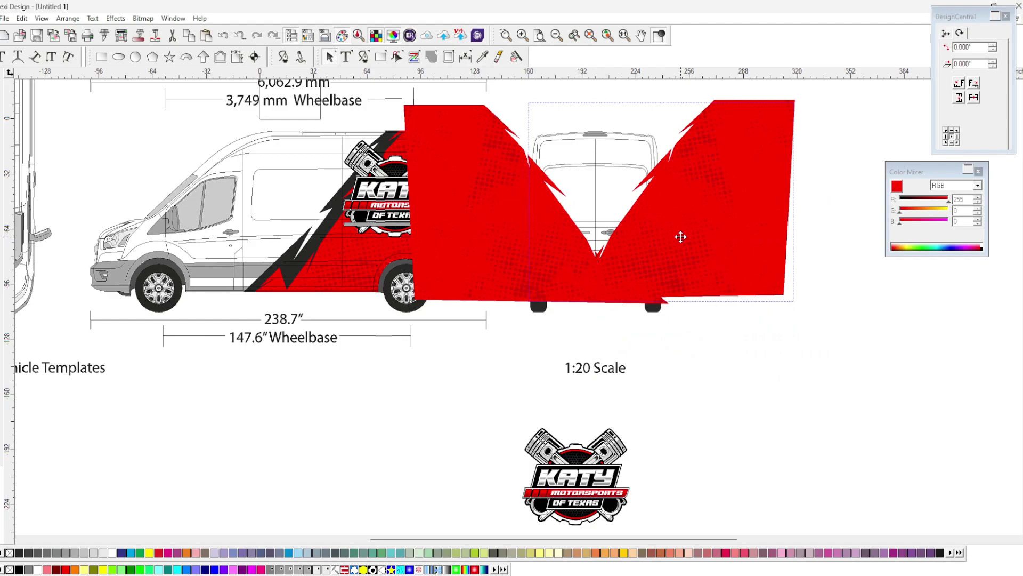
Select both red panels and nudge them together to align their V with the rear view
shift+click(553, 257)
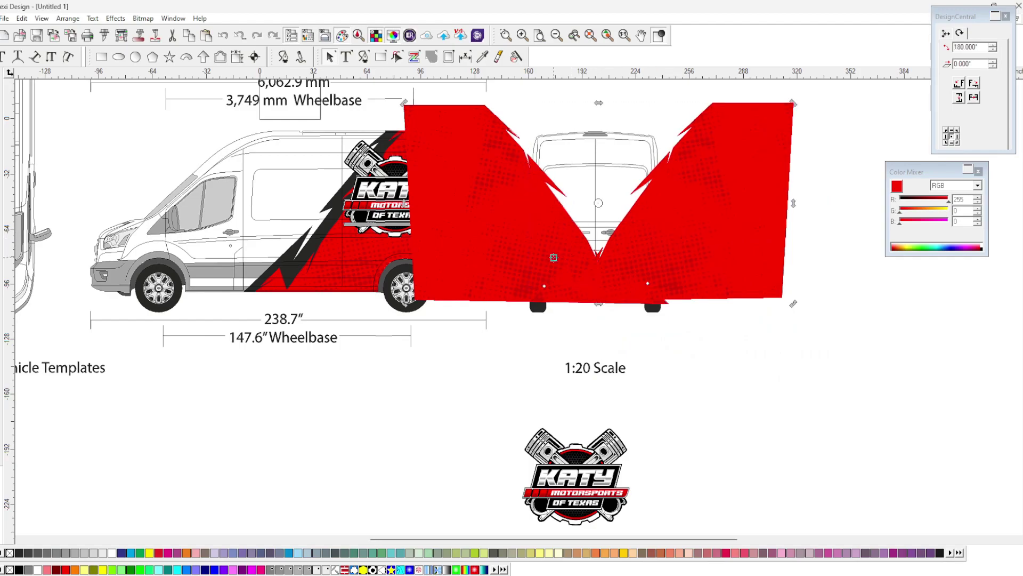
key(Left)
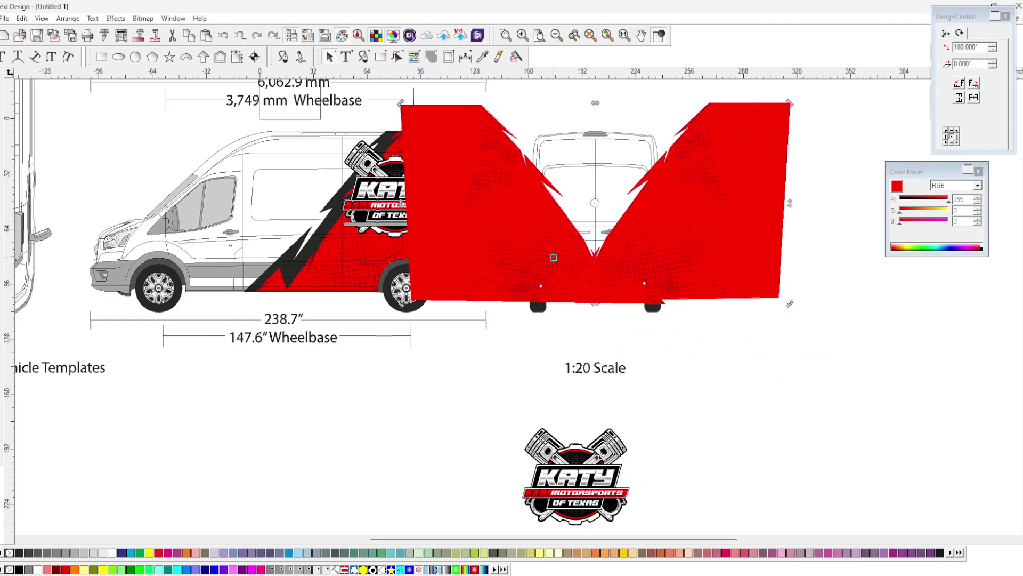
key(Right)
key(Down)
key(Down)
key(Down)
key(Down)
key(Down)
key(Right)
key(Right)
key(Right)
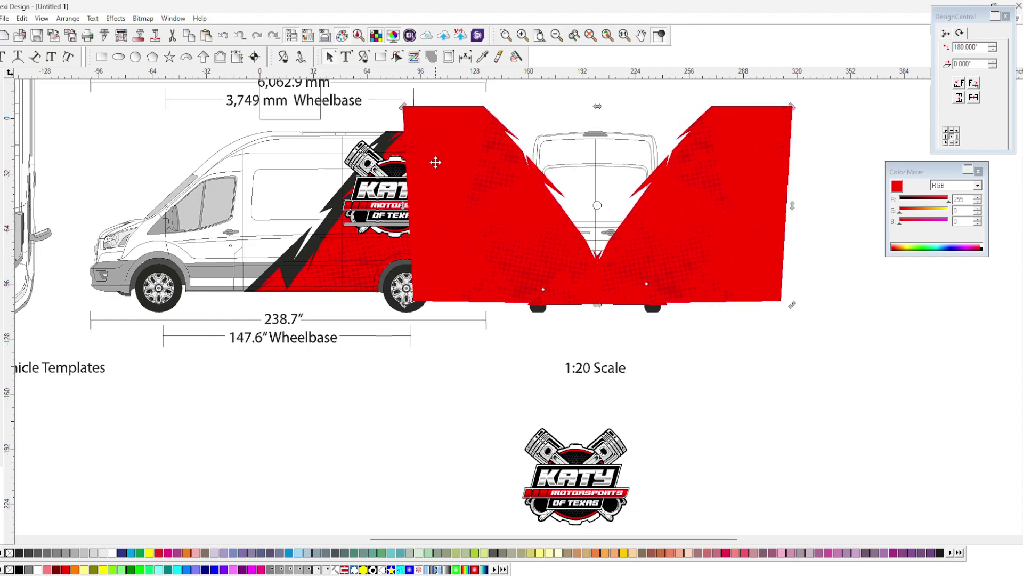
Narrow the pair of red panels to about 138 in wide and shift it over the rear view
click(698, 200)
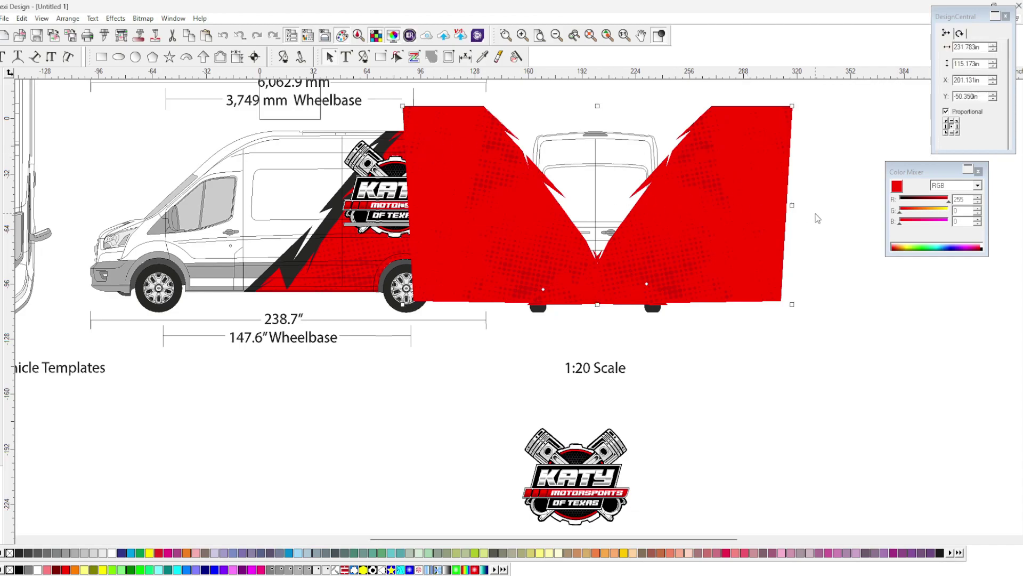
drag(793, 205, 727, 204)
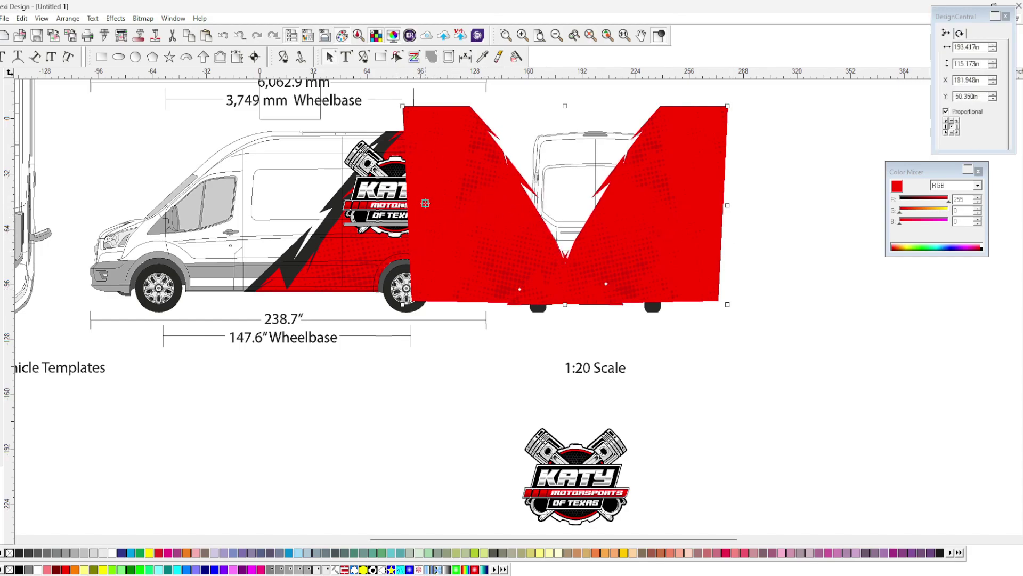
drag(487, 208, 555, 208)
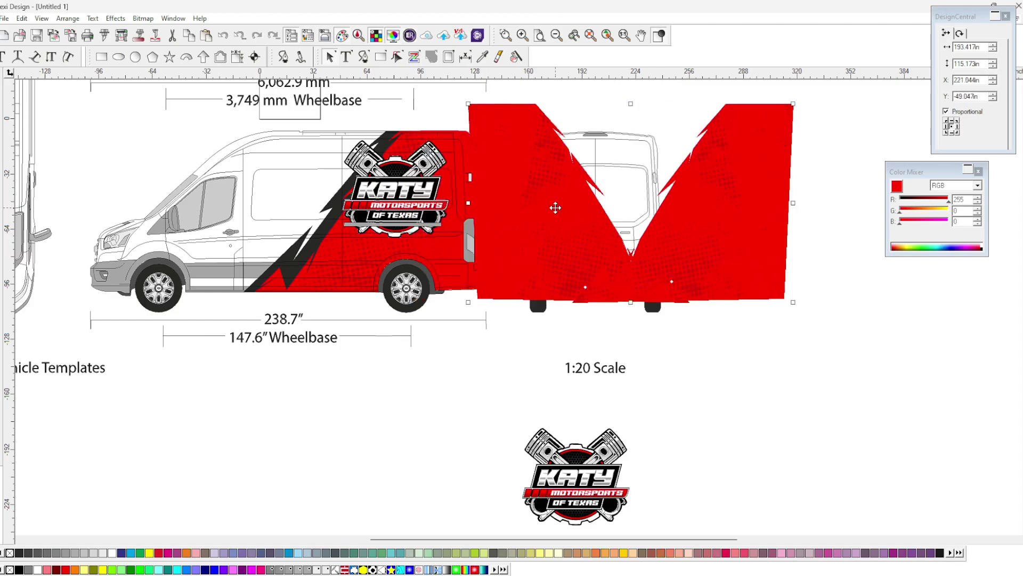
drag(793, 203, 668, 222)
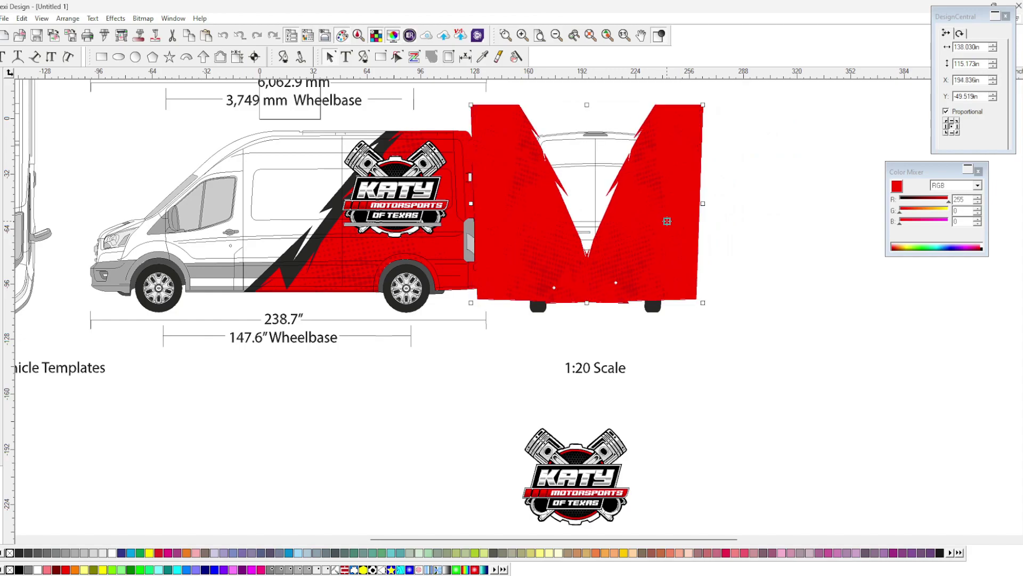
key(Right)
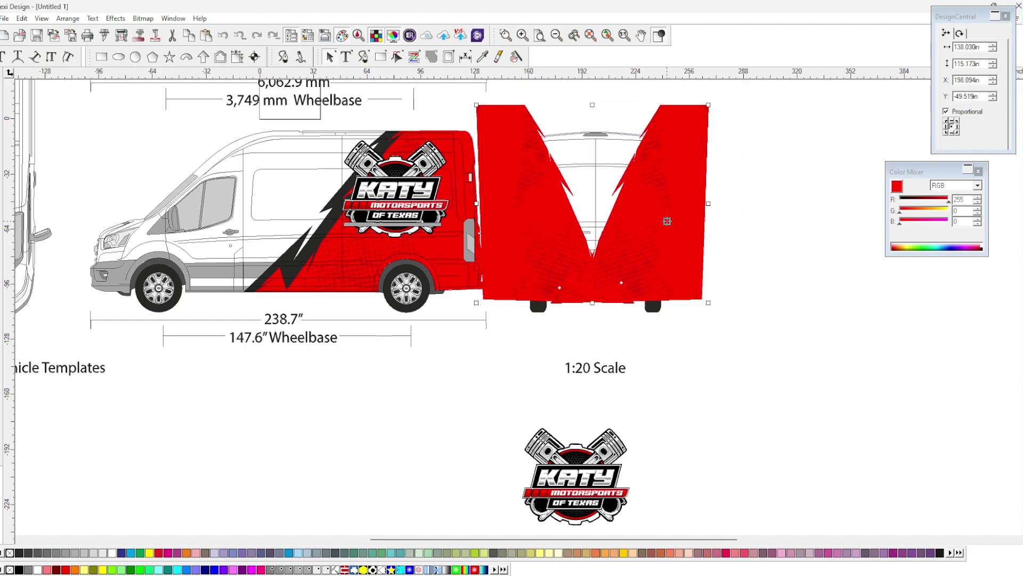
Fine-tune the narrowed panels' position so the tip of the V sits on the rear doors' centre line
drag(632, 218, 621, 264)
key(Right)
key(Right)
key(Right)
key(Right)
key(Right)
key(Right)
key(Right)
key(Right)
key(Right)
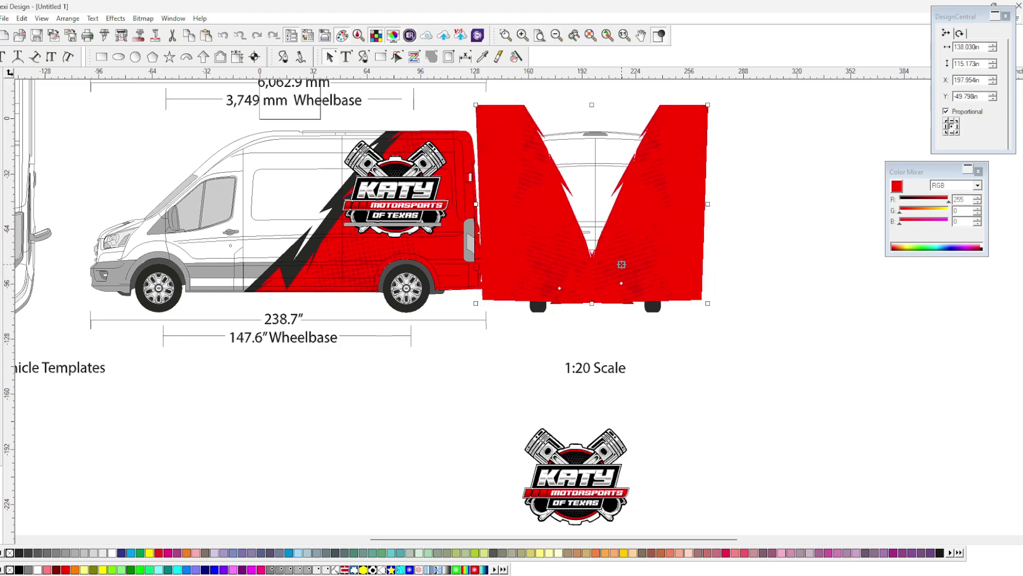
key(Right)
key(Right)
key(Left)
key(Left)
key(Left)
key(Left)
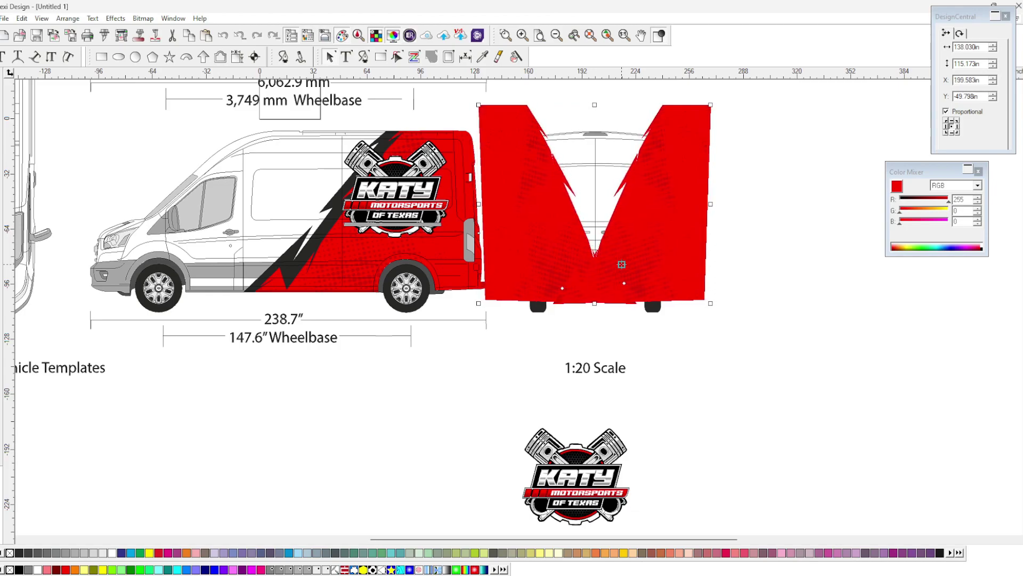
click(743, 257)
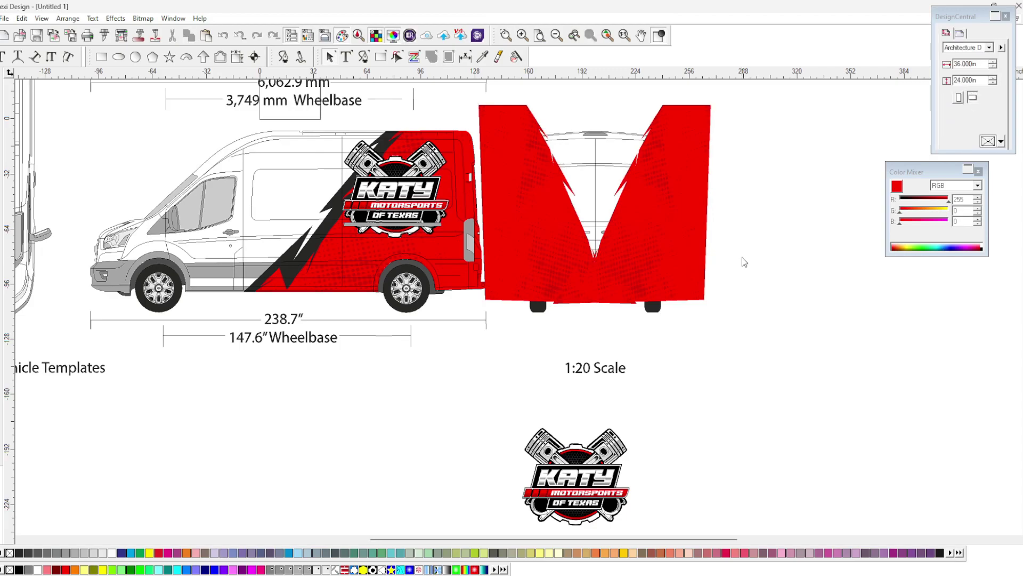
Draw a rectangle about 113 × 106 in over the rear view and fill it with black
click(102, 57)
drag(505, 105, 695, 288)
click(22, 552)
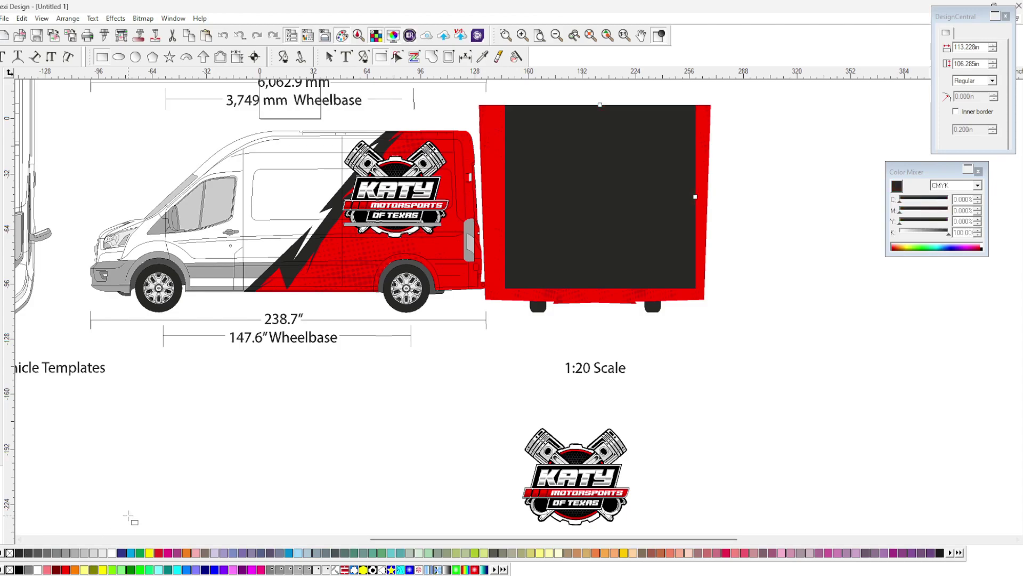
Layer the black rectangle directly behind the red panels and in front of the van's rear view
key(shift+Page_Down)
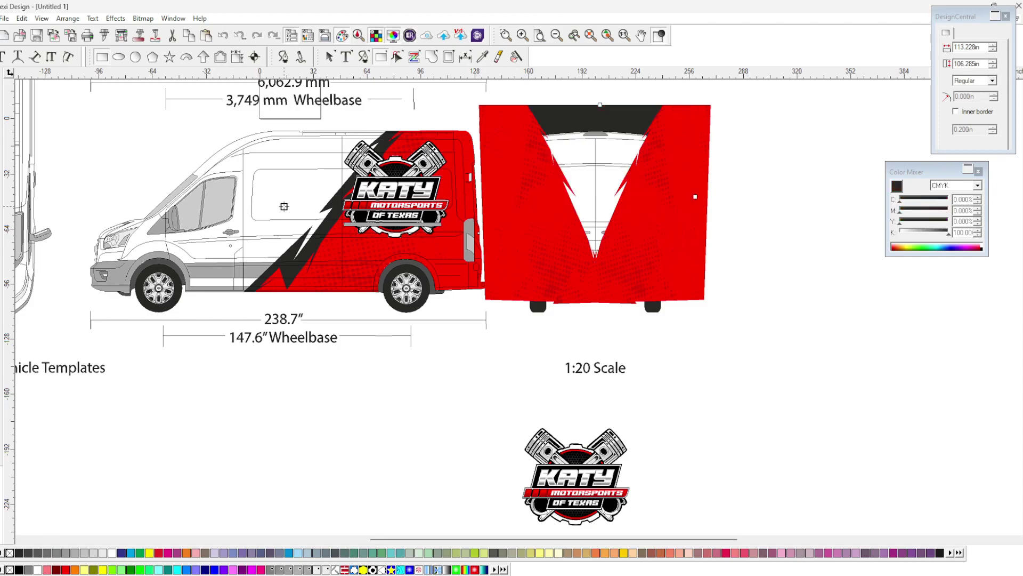
click(330, 57)
click(632, 214)
key(ctrl+Page_Down)
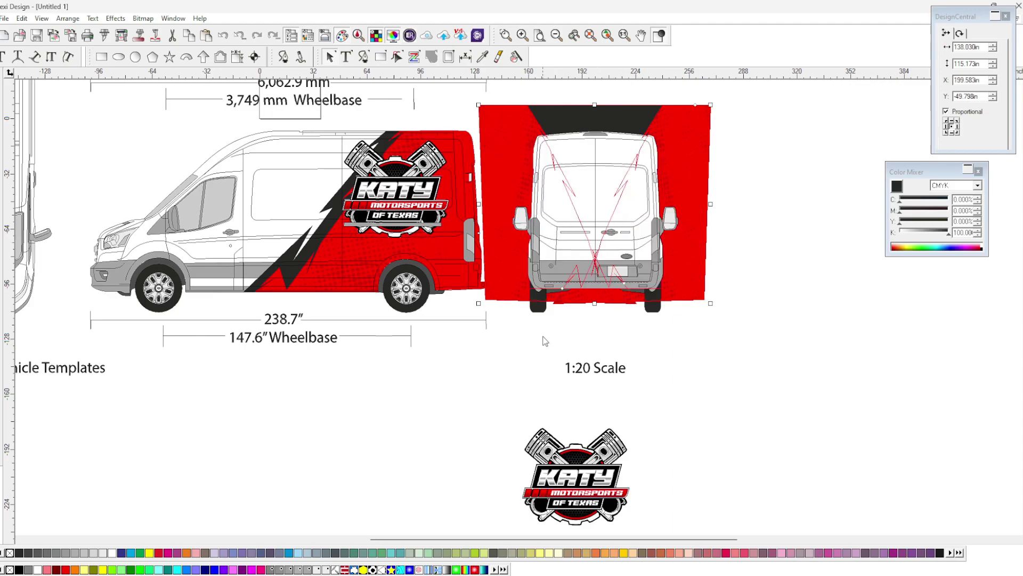
key(ctrl+z)
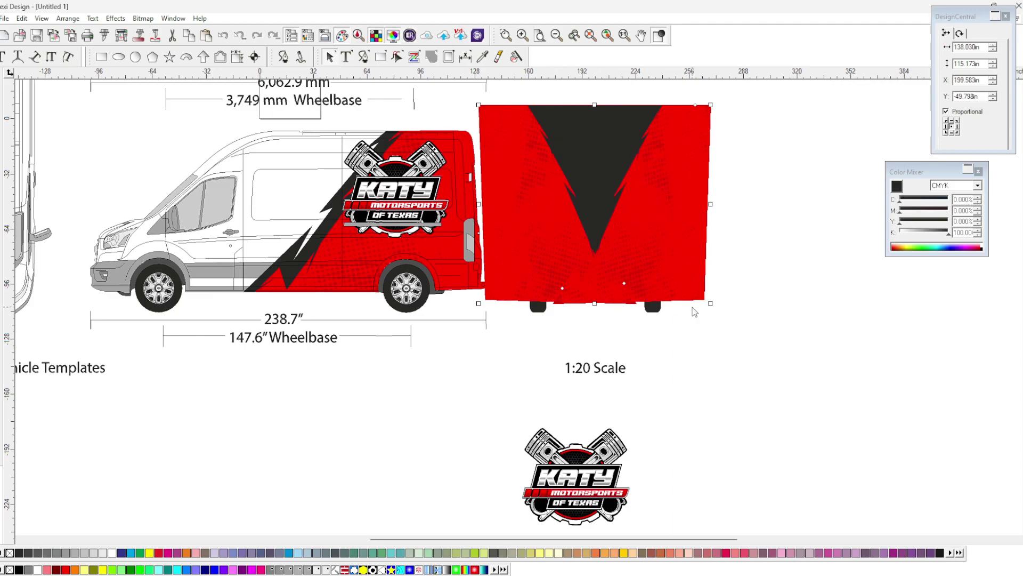
Move the loose logo beside the rear view and give the red-and-black rear artwork 50% opacity
click(558, 491)
drag(562, 492, 778, 272)
click(647, 283)
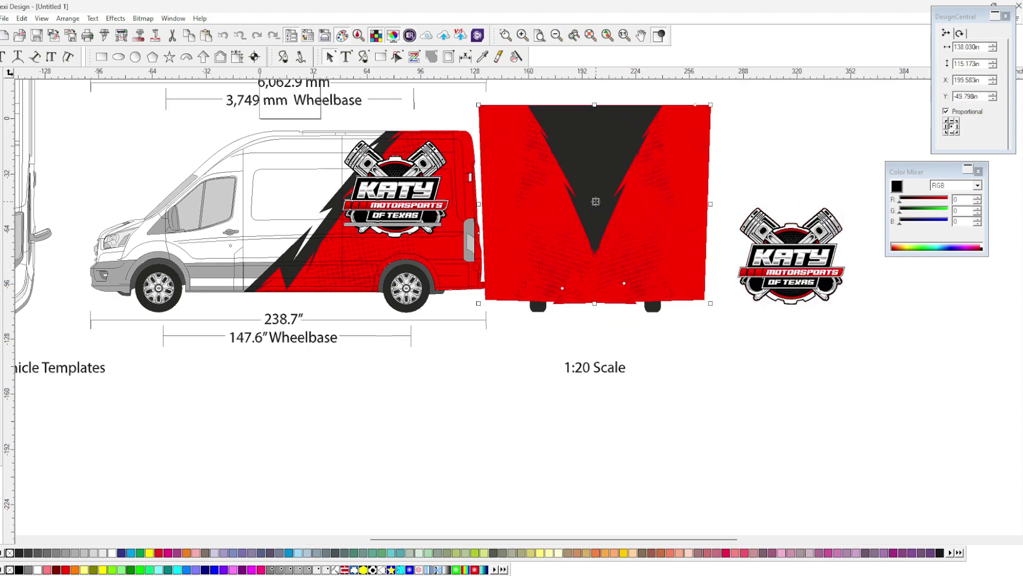
click(116, 18)
click(287, 44)
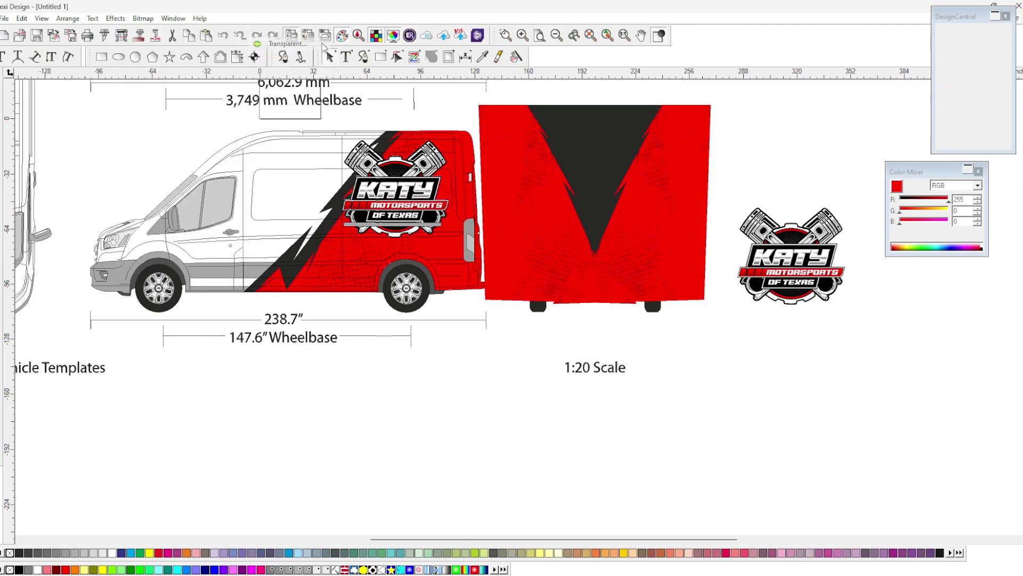
click(536, 129)
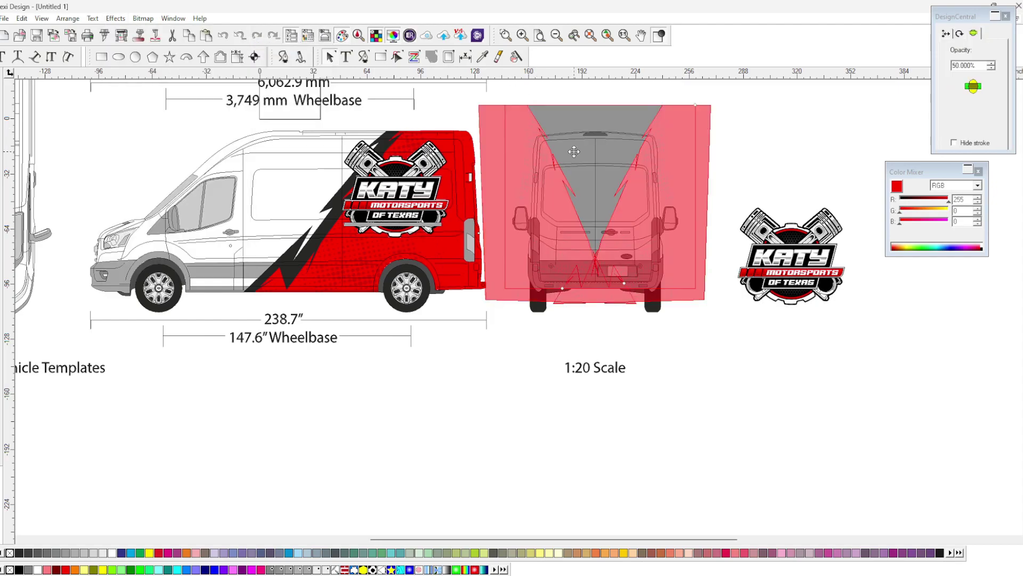
Place the logo at reduced size centred on the rear doors and restore the rear artwork to full opacity
drag(753, 287, 588, 261)
drag(680, 277, 591, 206)
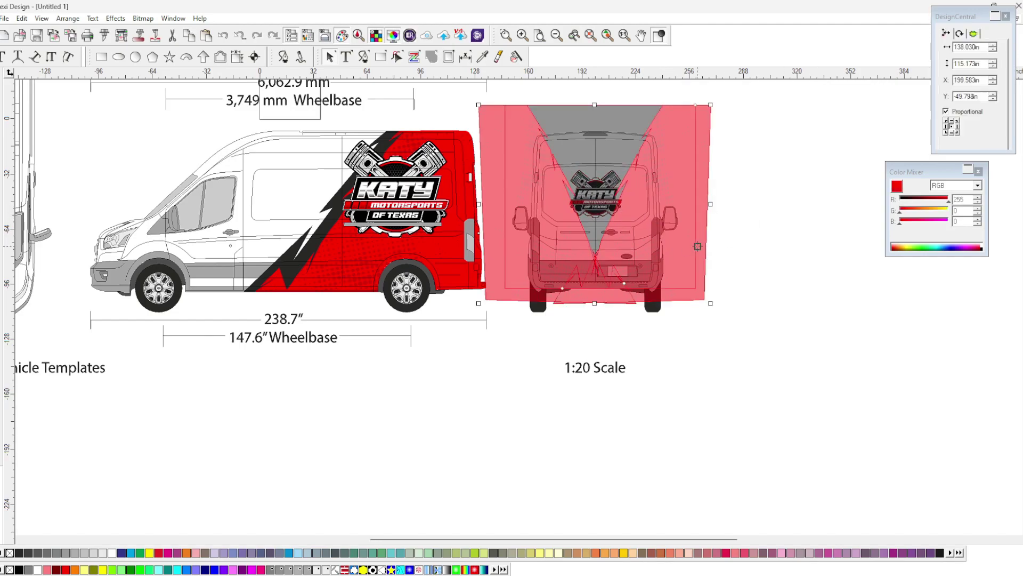
right_click(693, 248)
click(740, 489)
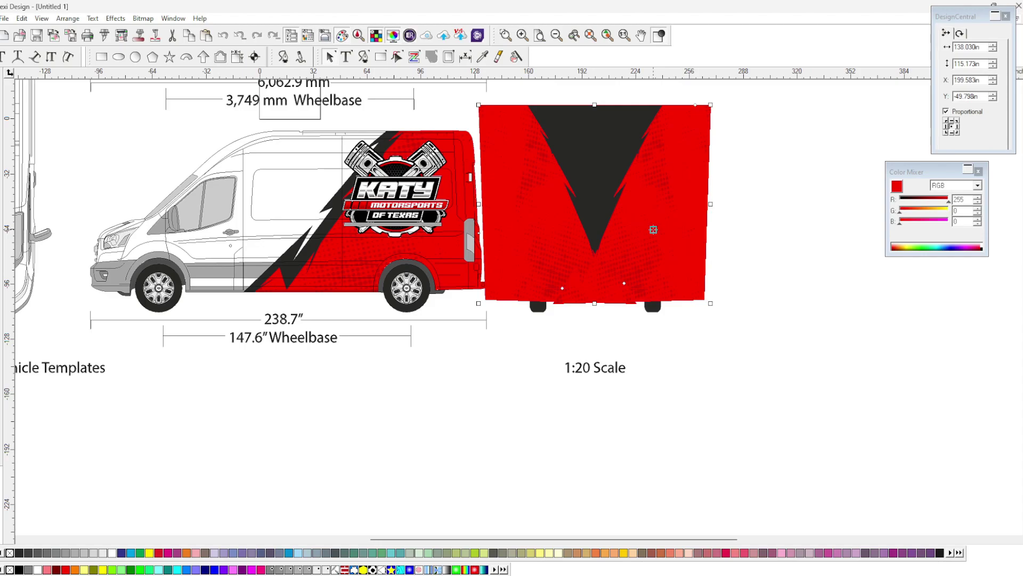
Send the rear artwork behind the van's rear view and mask it with the rear body outline
key(shift+Page_Down)
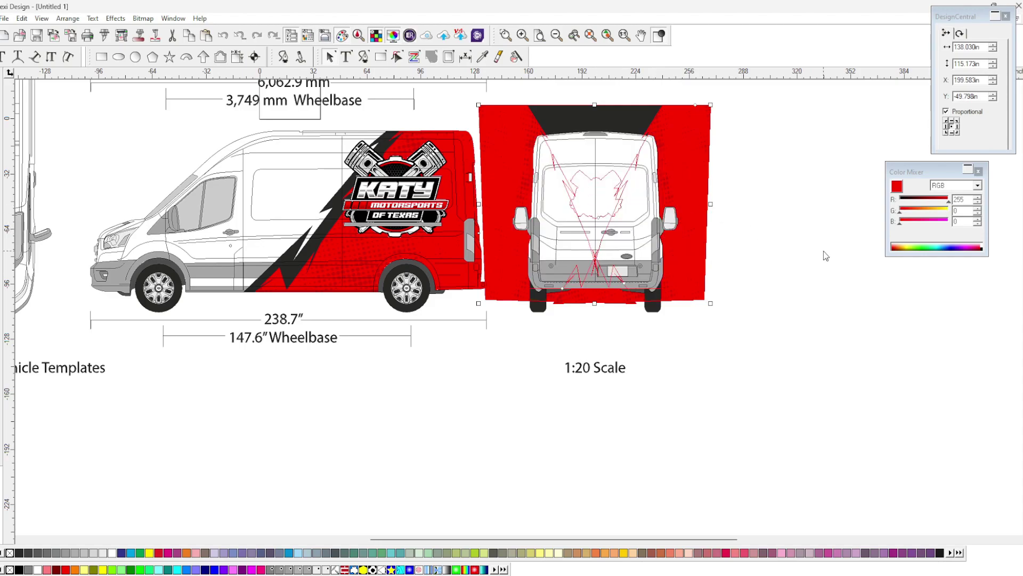
click(636, 206)
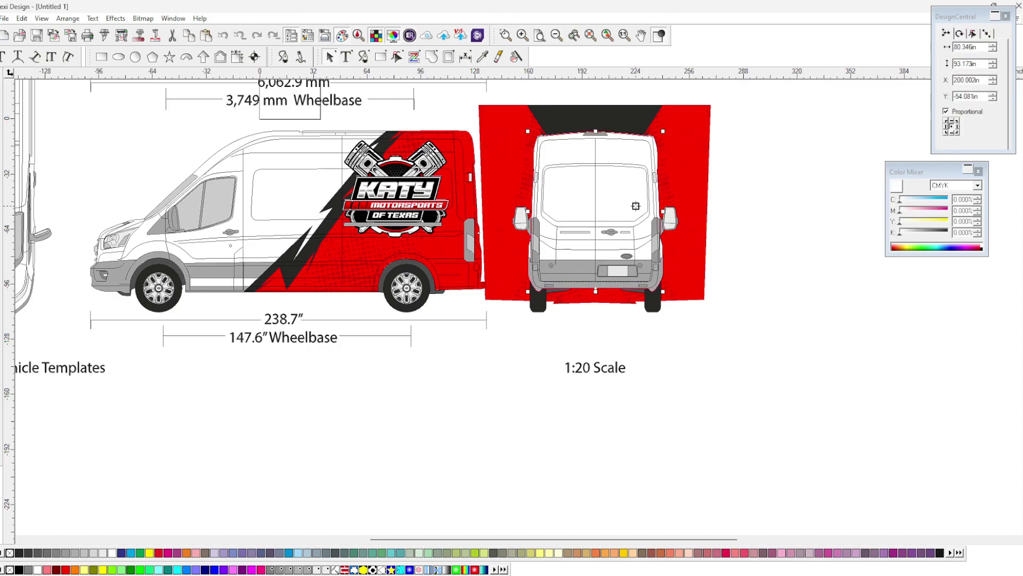
click(691, 162)
right_click(670, 195)
click(705, 480)
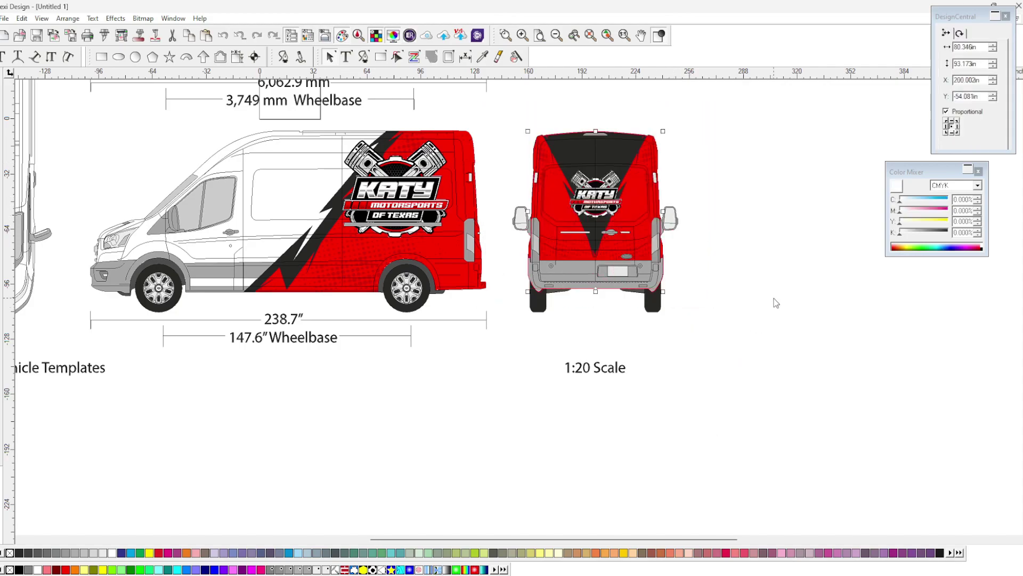
Check the rear view's grey trim details and review the masked rear artwork alongside the side view
drag(740, 290, 505, 127)
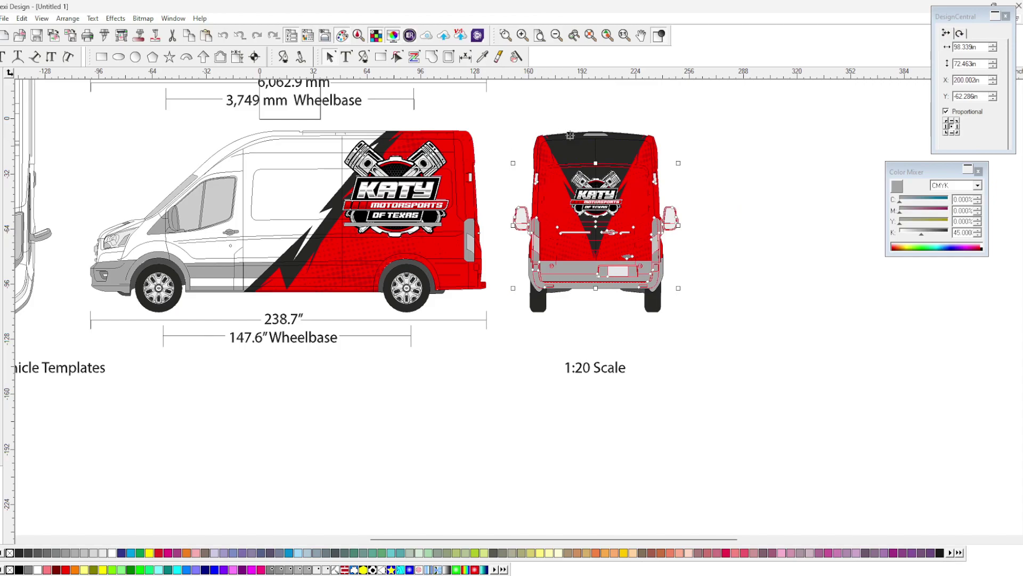
click(691, 169)
scroll(632, 308, up, 3)
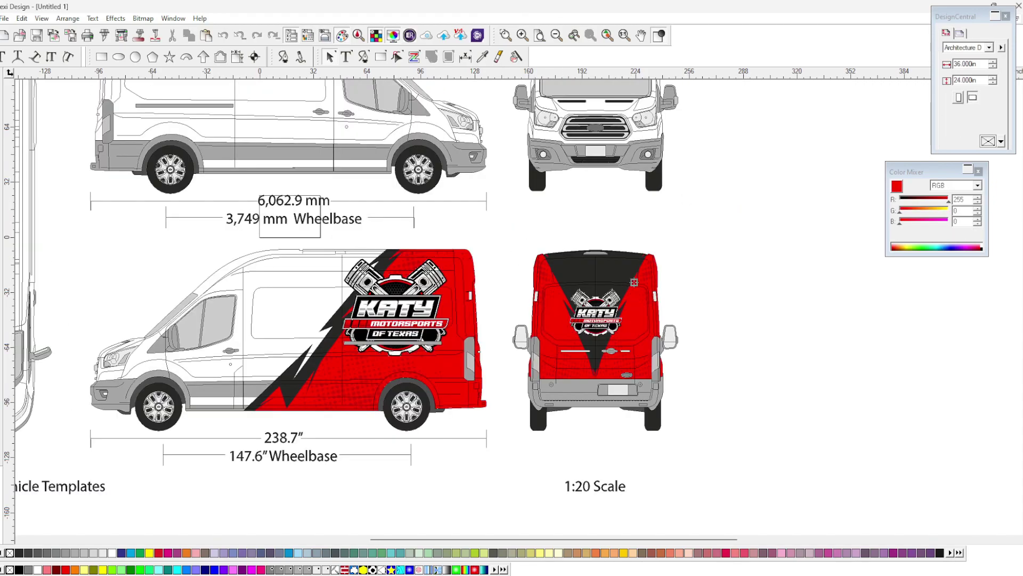